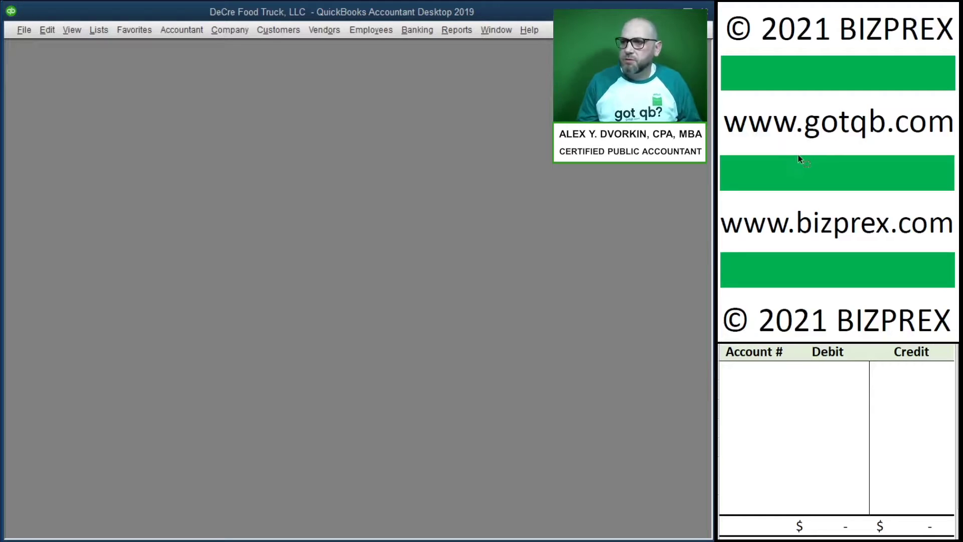
- Start a general journal entry for the Food Traders invoice and set its entry number to A00312
scroll(803, 158, down, 5)
scroll(811, 159, down, 5)
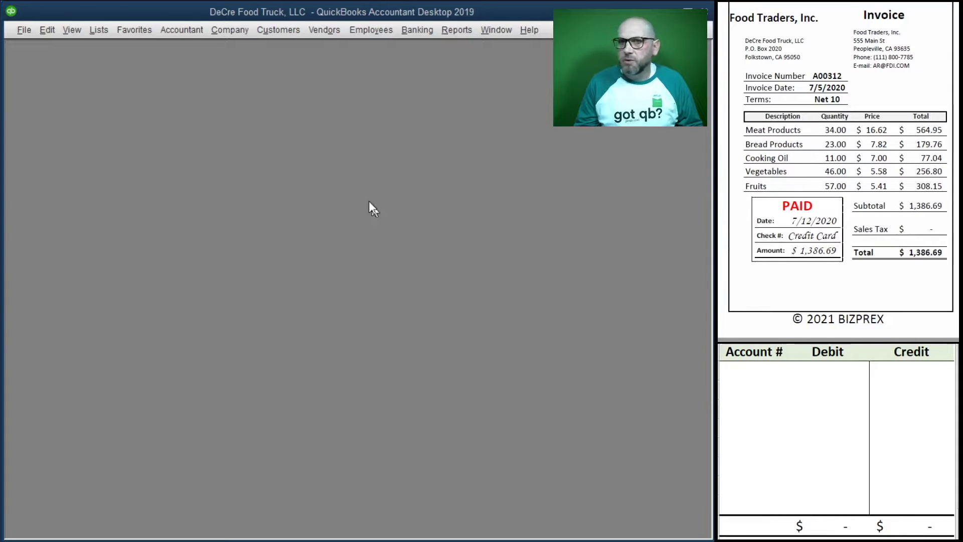
click(231, 34)
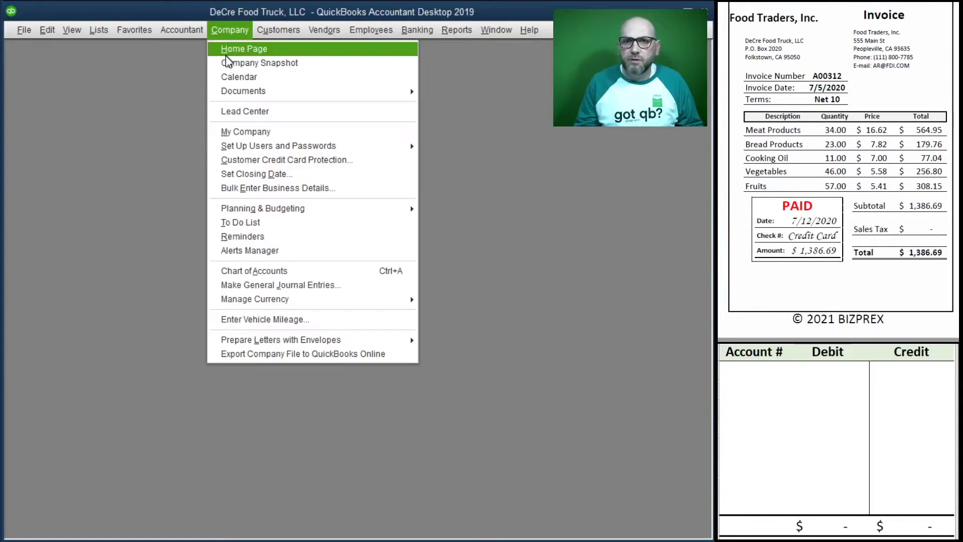
click(321, 285)
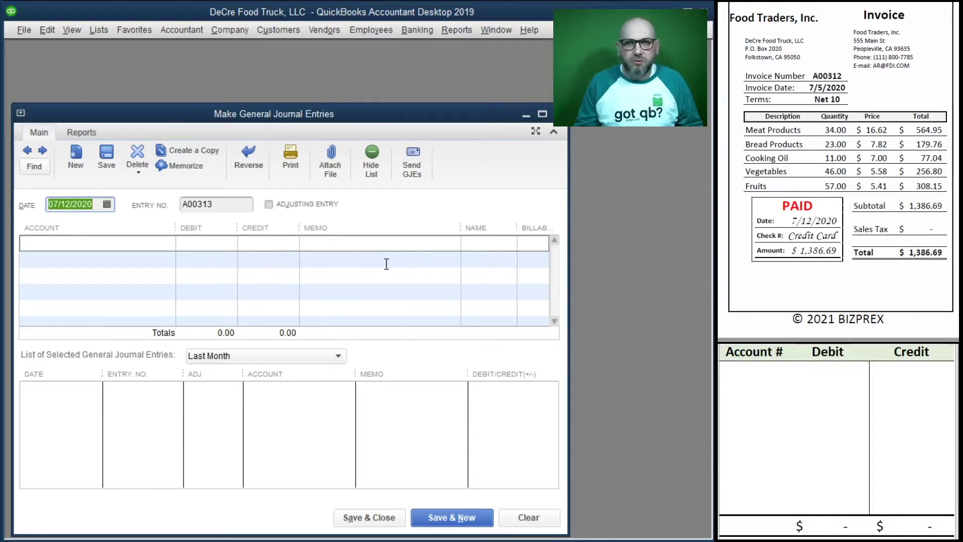
key(Tab)
key(BackSpace)
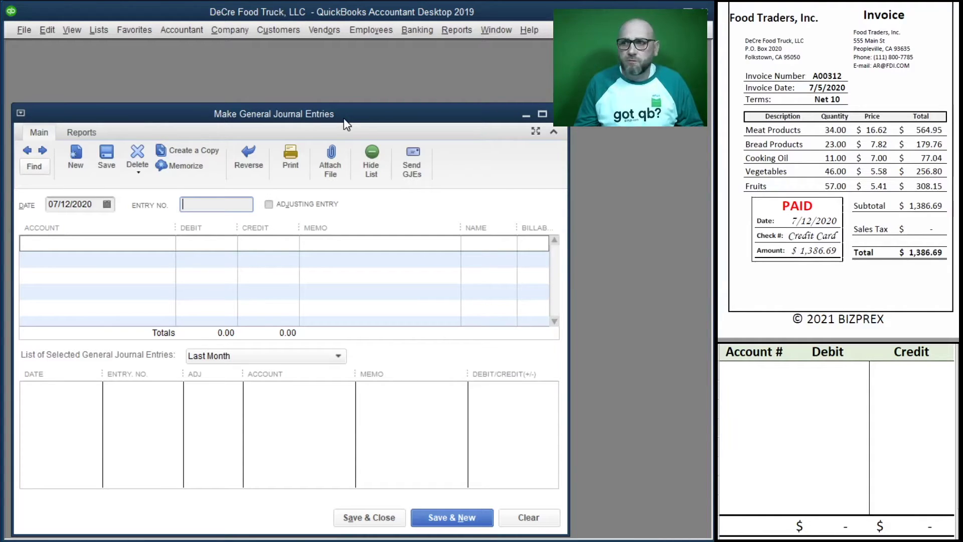
key(shift+Tab)
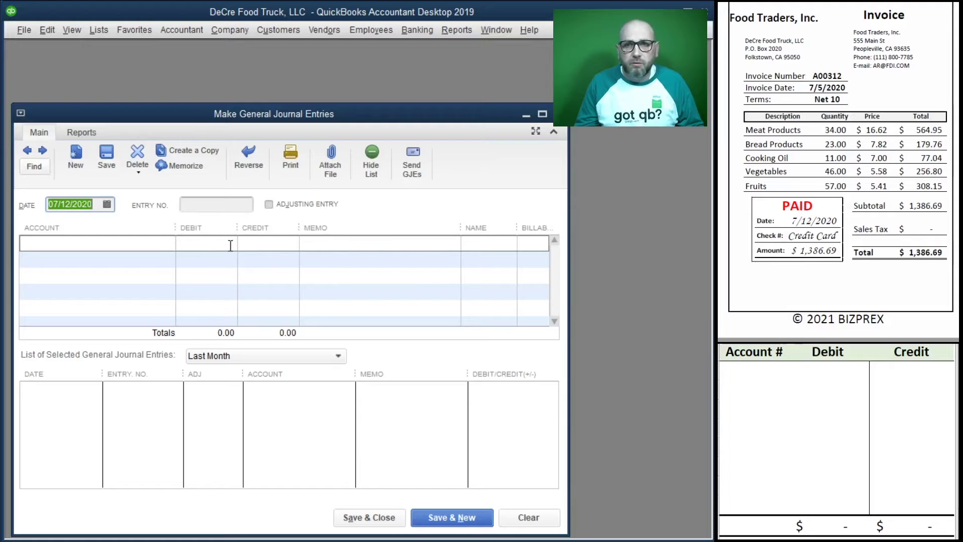
click(205, 203)
text(A00312)
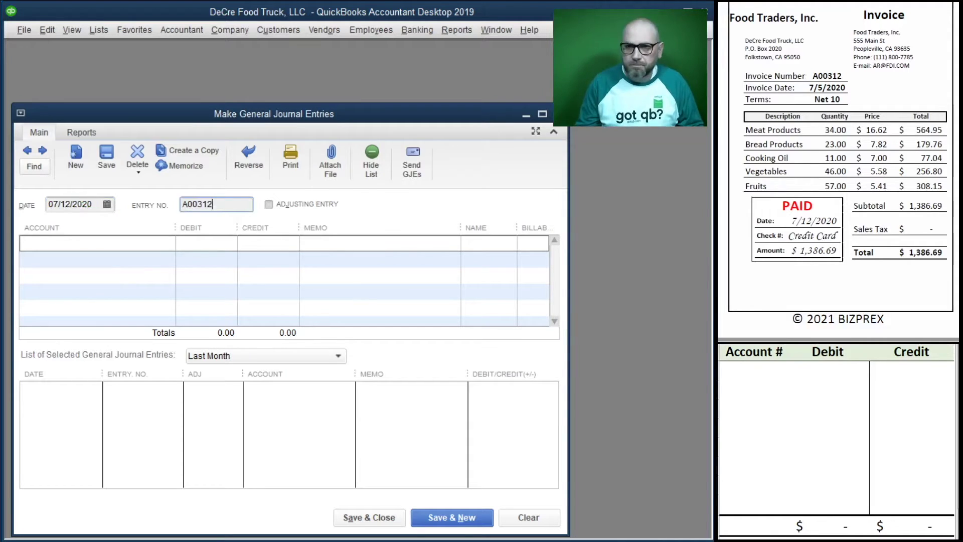
key(Tab)
key(Tab)
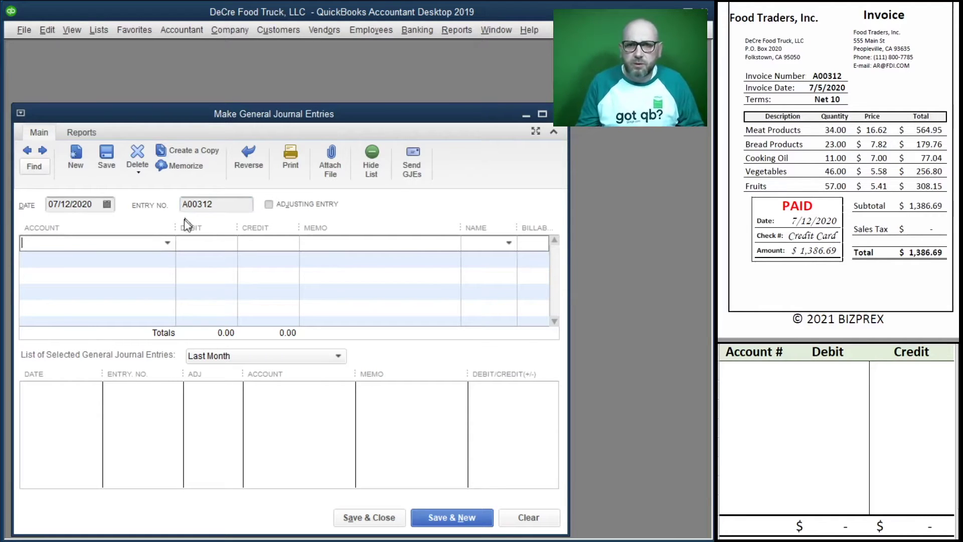
- Credit 1,386.69 to the 21100 Credit Card account on the entry's first line
click(168, 243)
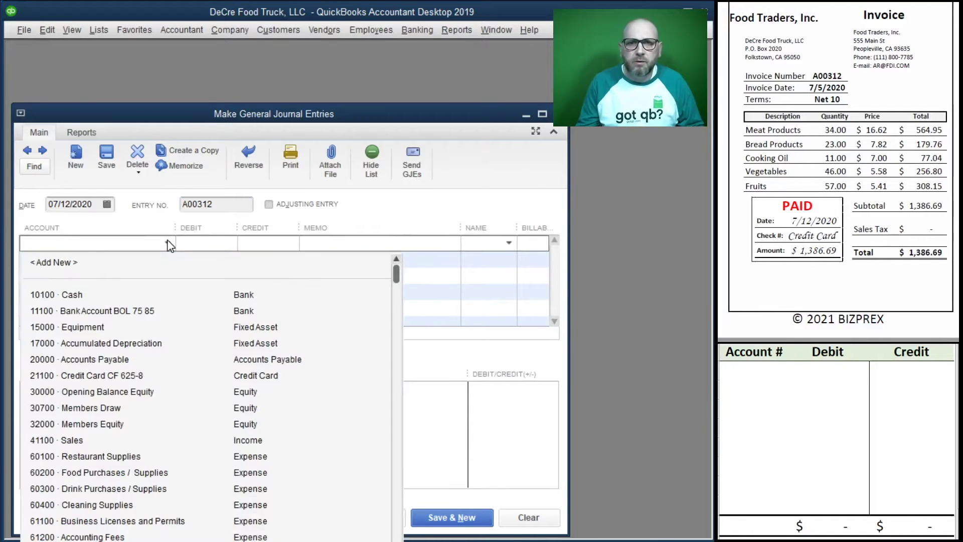
click(136, 375)
click(263, 246)
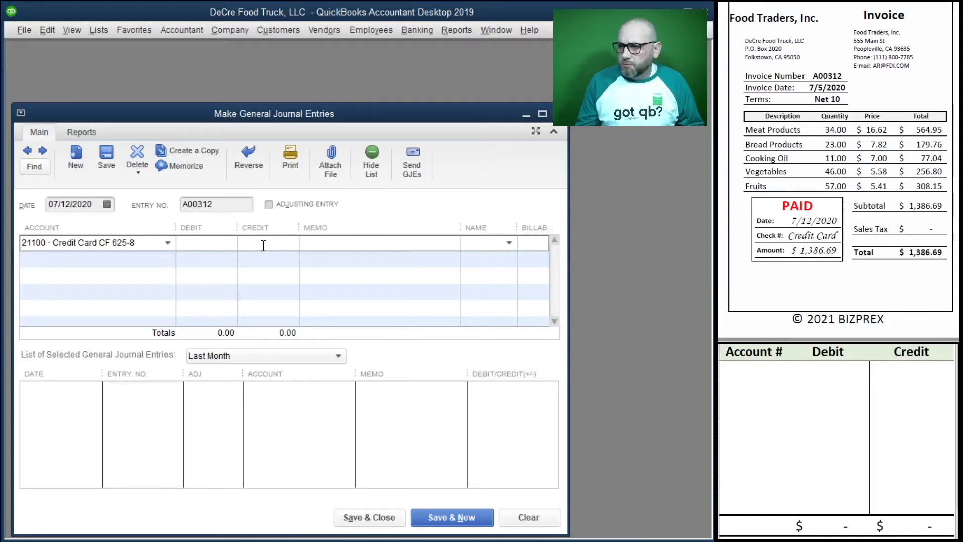
text(1,3)
text(86)
text(.69)
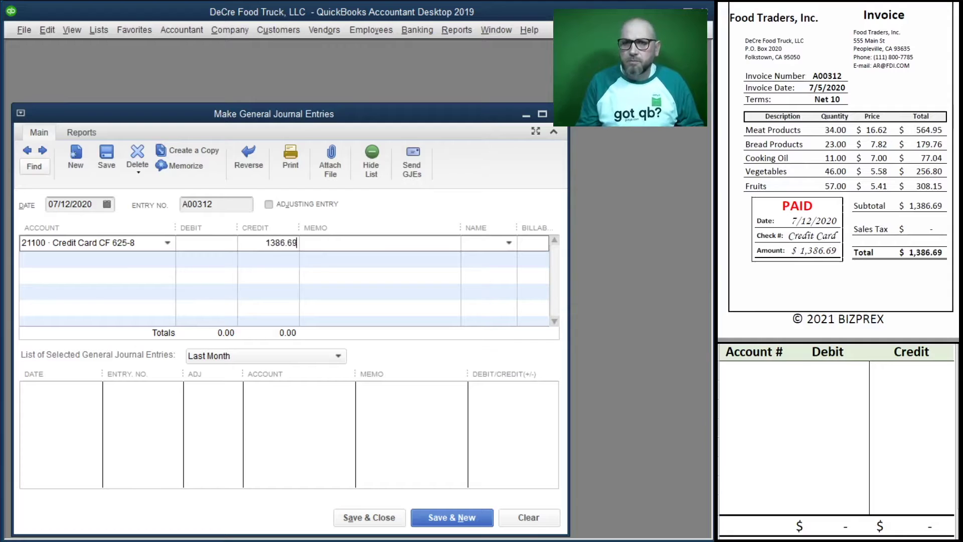
- Copy the entry number A00312 into the memo of the credit card line
click(236, 204)
double_click(236, 204)
key(ctrl+c)
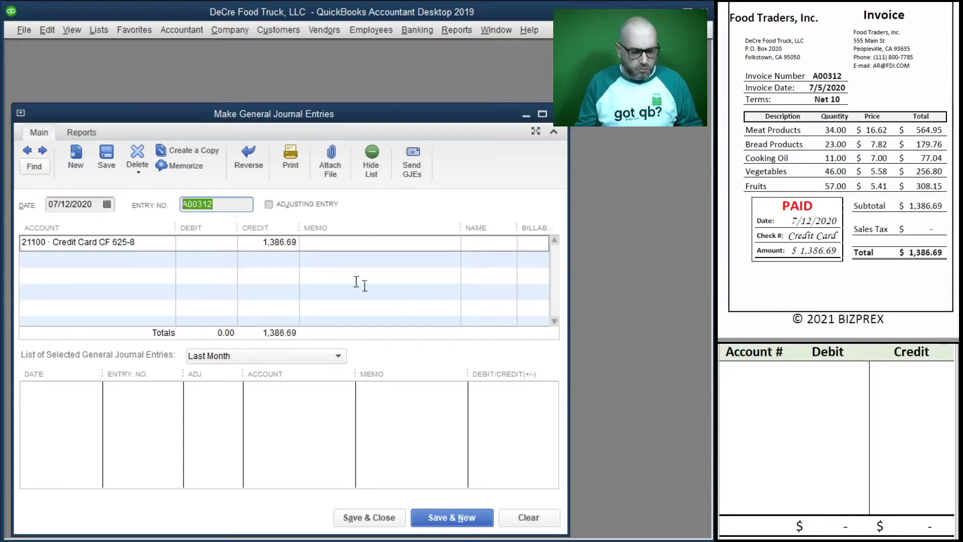
click(364, 243)
key(ctrl+v)
- Assign the second line's debit to 60200 Food Purchases / Supplies, then save the entry and start a new one
click(94, 258)
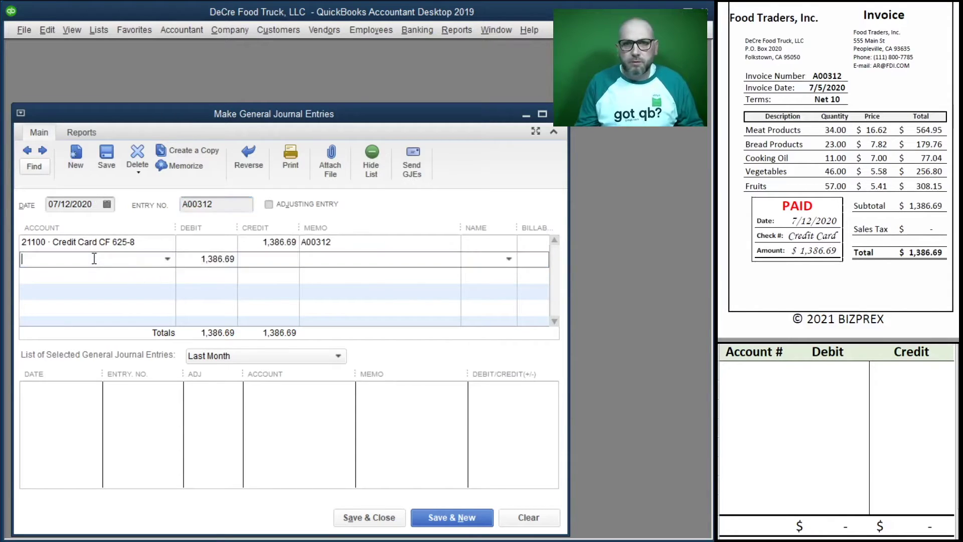
click(167, 260)
click(115, 488)
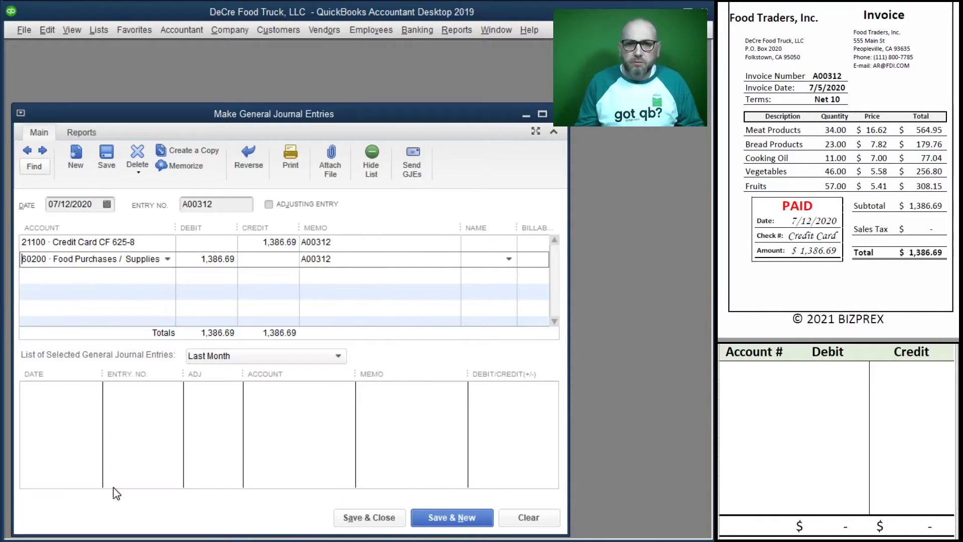
key(Tab)
key(Tab)
key(Tab)
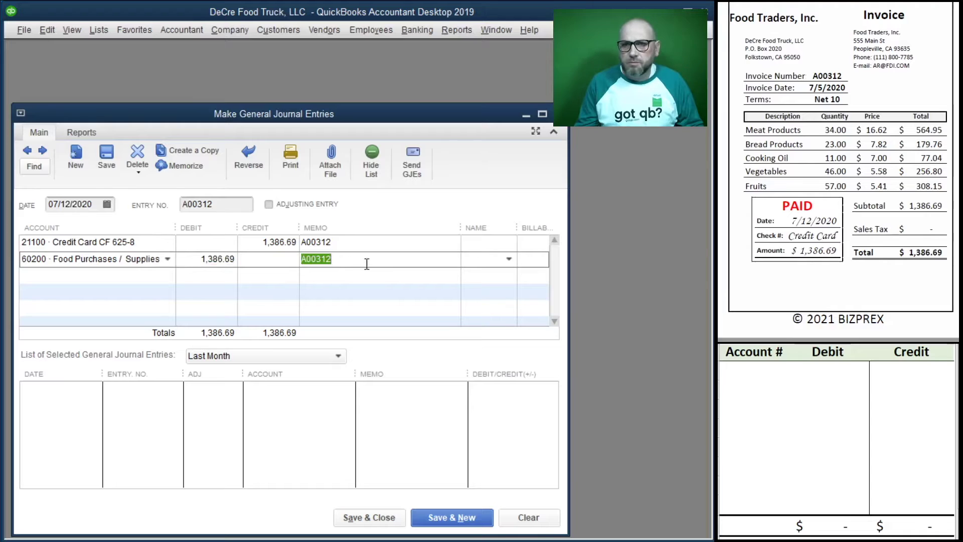
click(448, 522)
- Date the new entry 07/14/2020 and set its number to 10538B for the To Go Packs invoice
scroll(803, 179, down, 5)
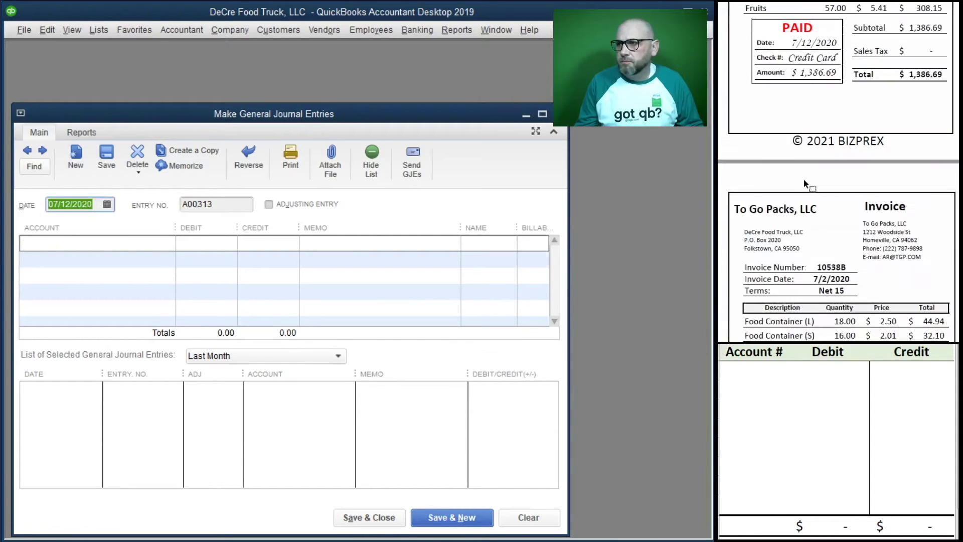
scroll(809, 184, down, 1)
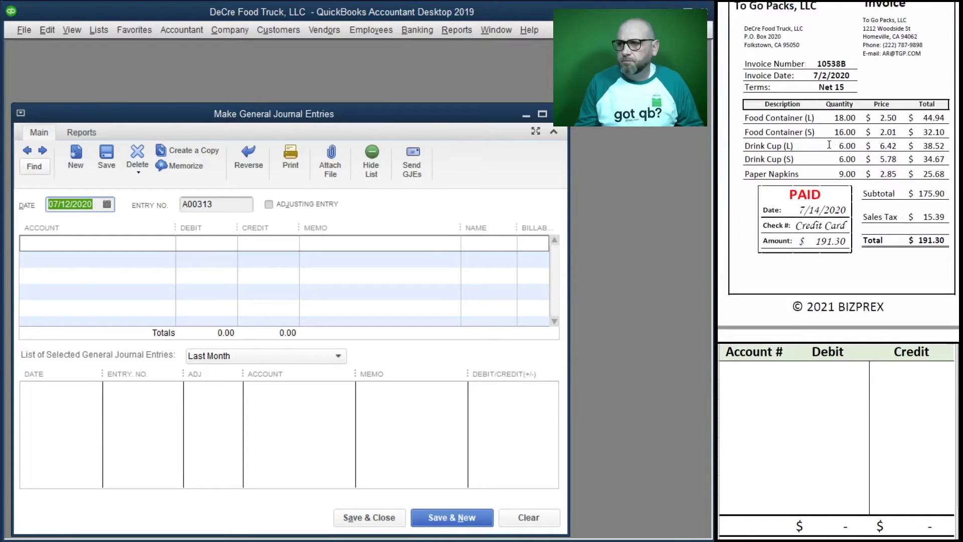
scroll(819, 145, up, 1)
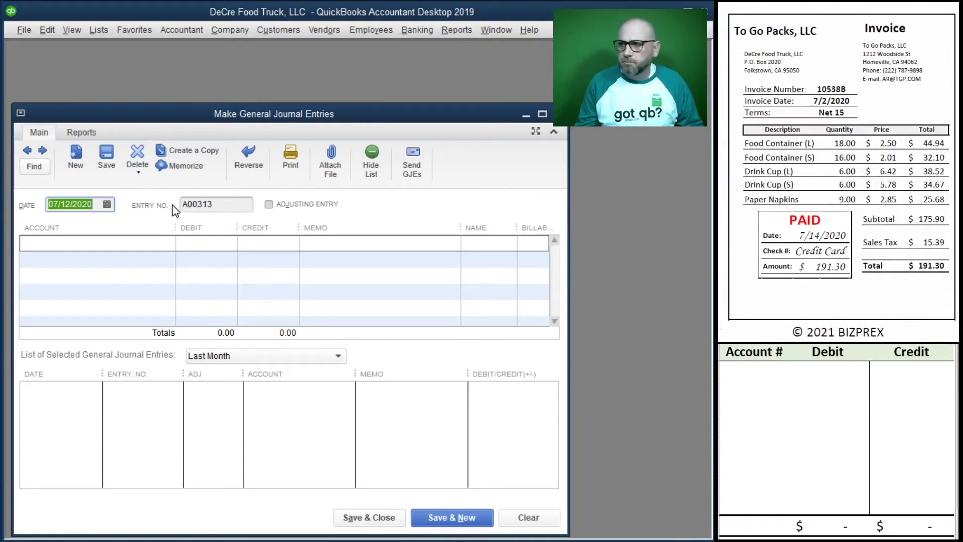
text(7/1)
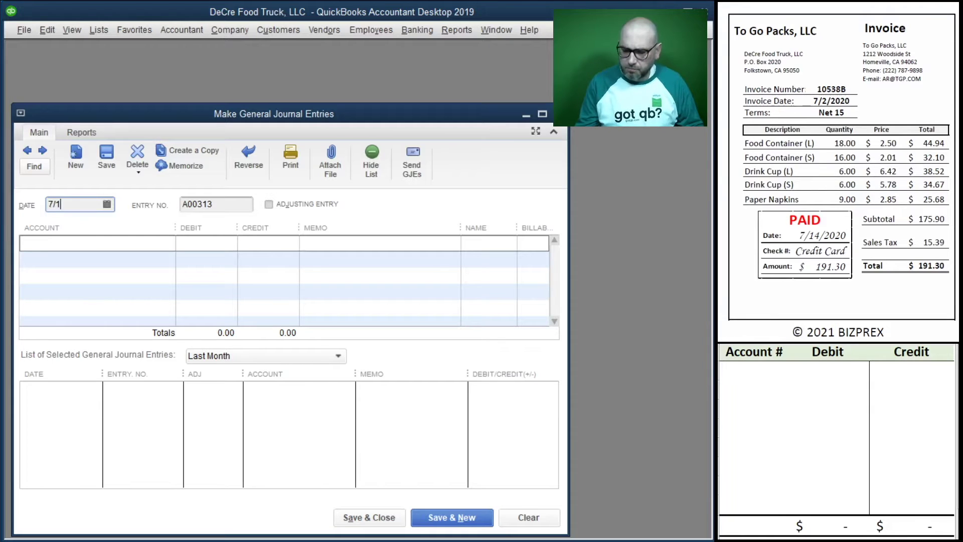
key(Tab)
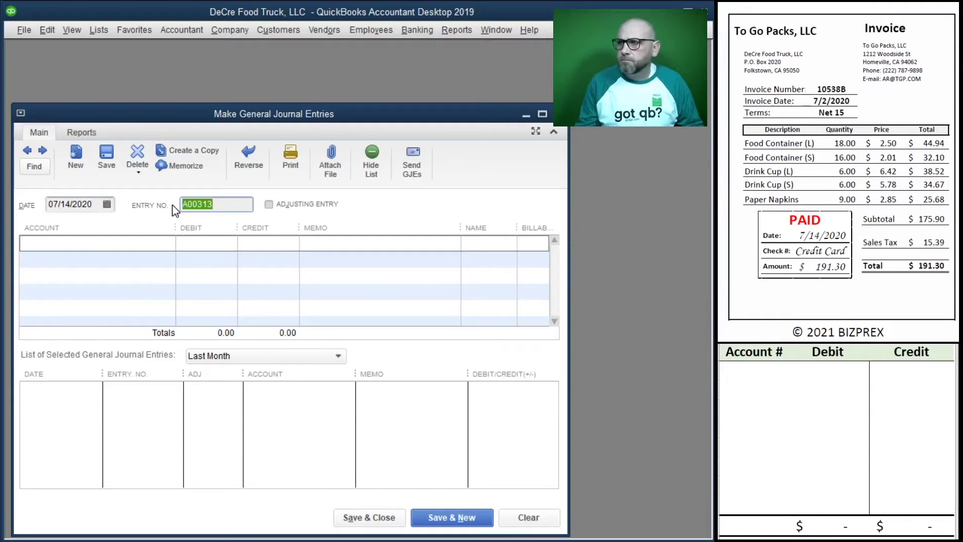
text(10)
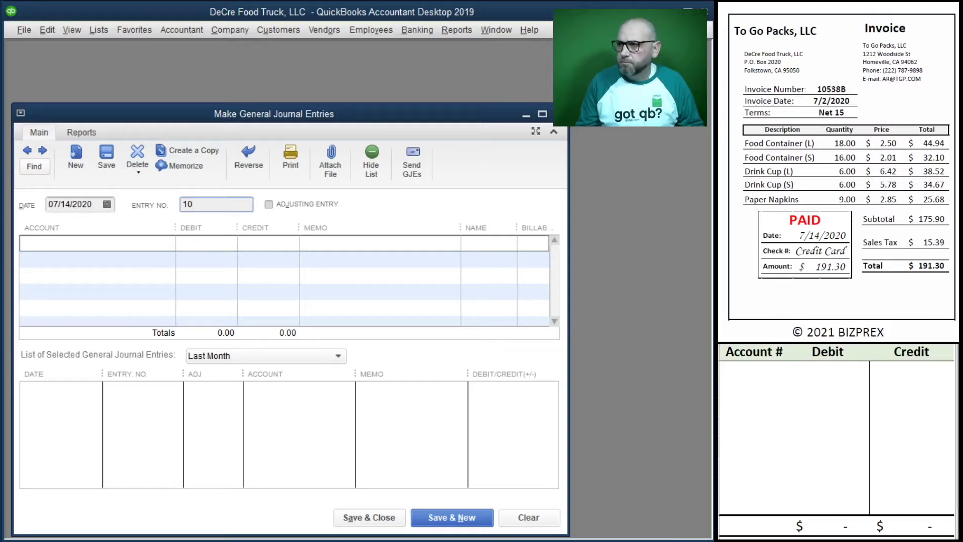
text(538B)
key(Tab)
key(Tab)
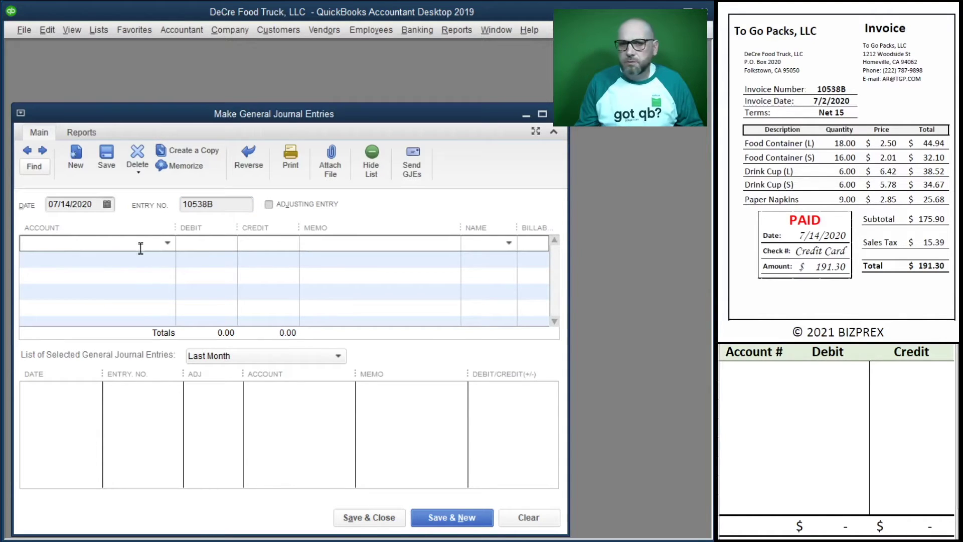
- Credit 191.30 to the 21100 Credit Card account on the first line
click(167, 243)
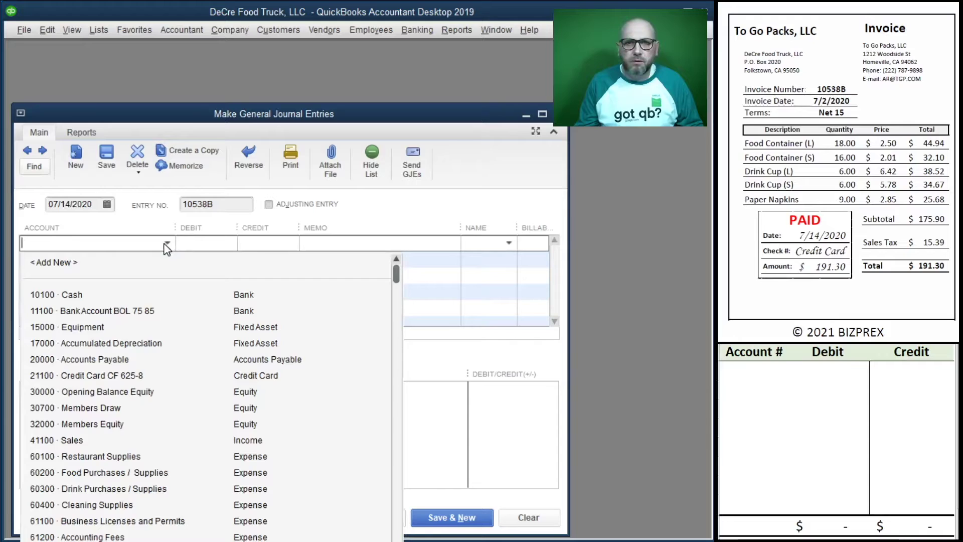
click(127, 375)
click(261, 246)
text(191.30)
key(Tab)
- Copy the entry number 10538B into the memo of the credit card line
double_click(235, 206)
key(ctrl+c)
click(327, 242)
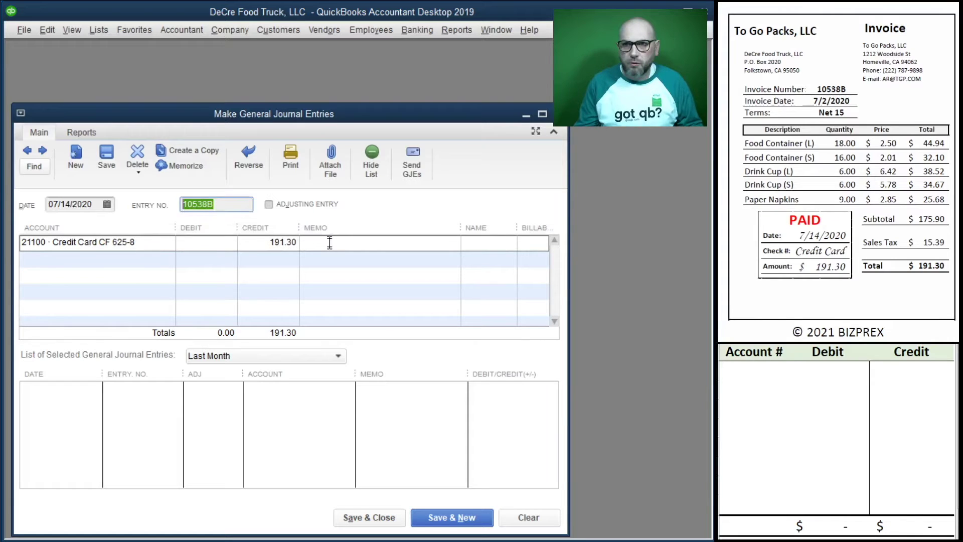
key(ctrl+v)
- Assign the second line's debit to 60100 Restaurant Supplies, then save the entry and start a new one
click(105, 259)
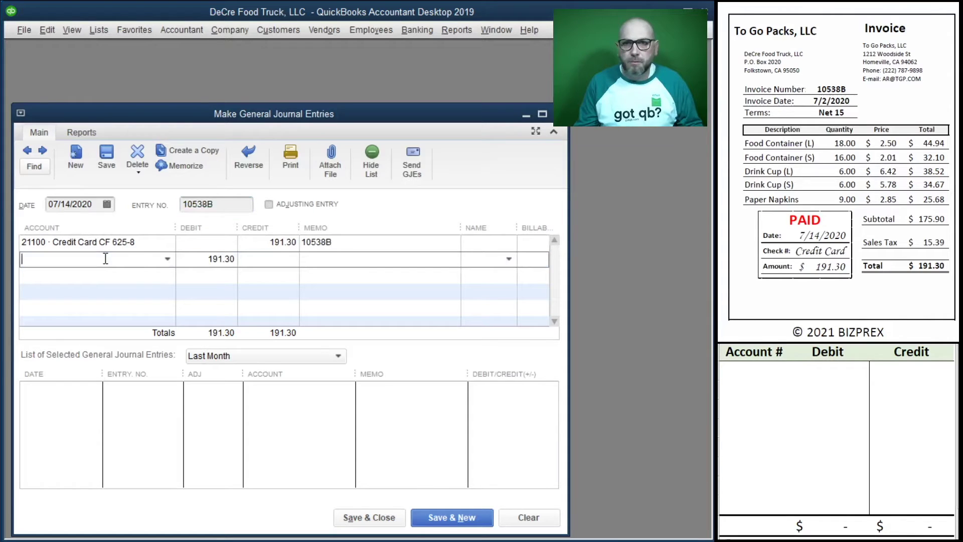
click(168, 259)
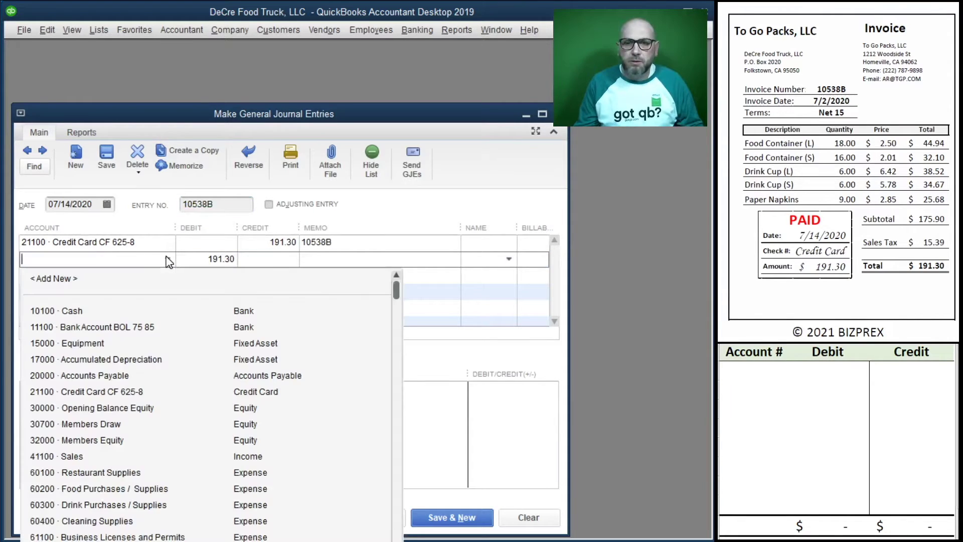
click(135, 473)
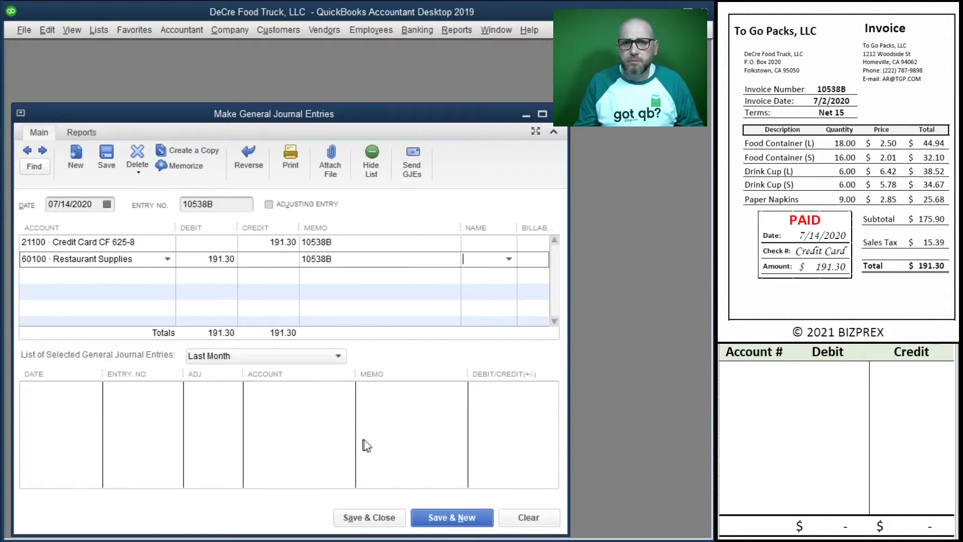
click(455, 522)
- Set the new entry's number to Check 1020 for the Clean Depot invoice payment
scroll(919, 120, down, 8)
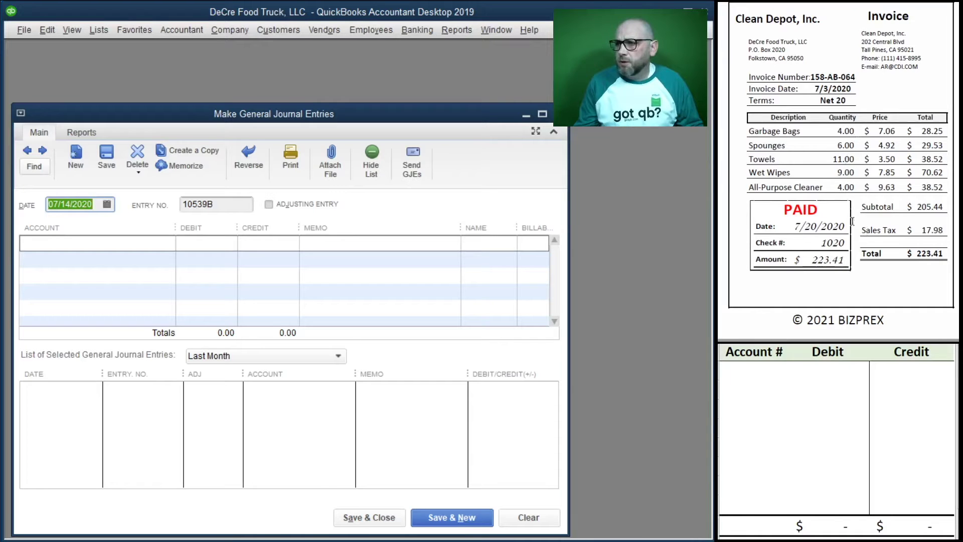
key(Tab)
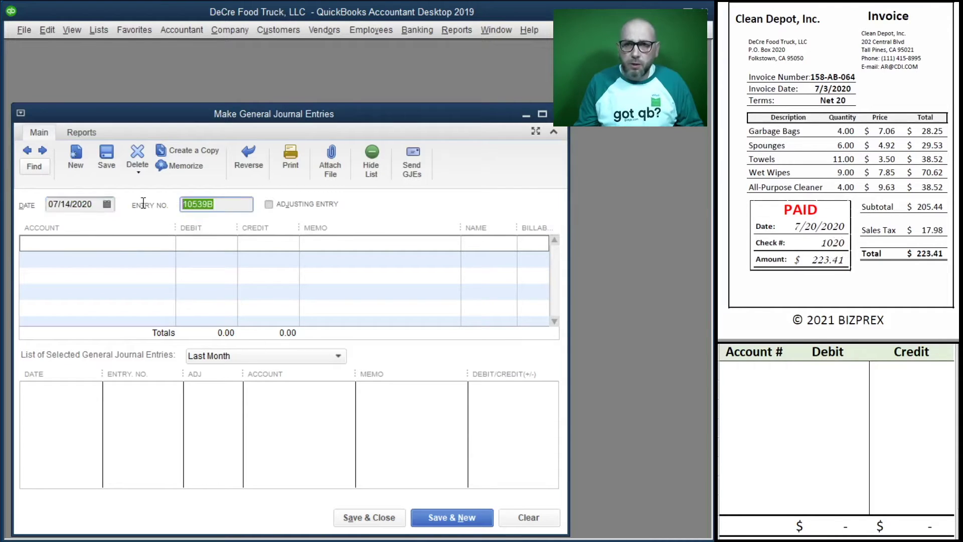
text(Check )
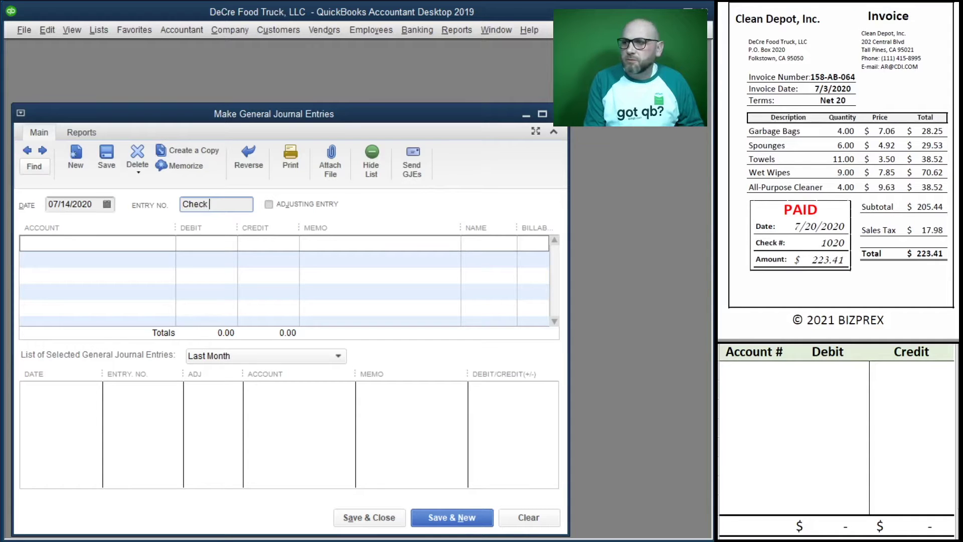
text(102)
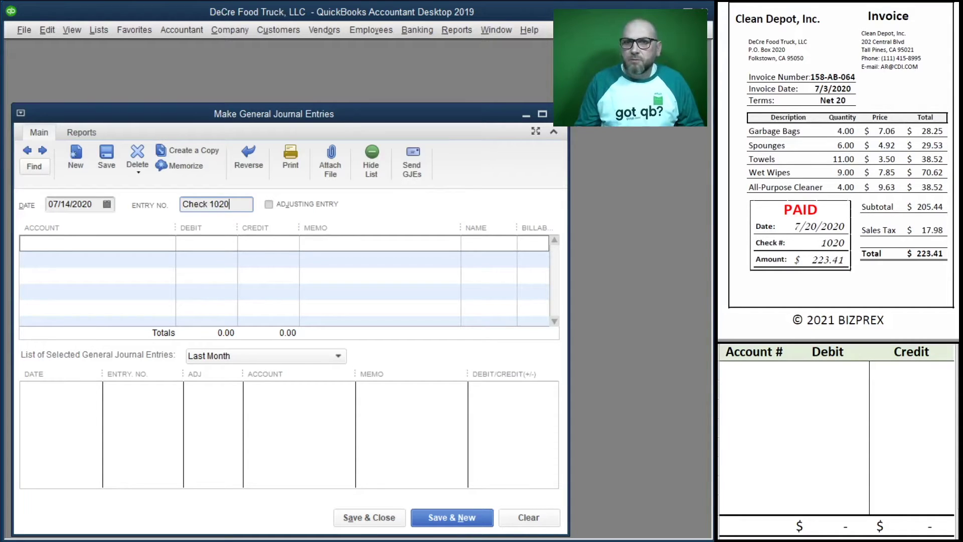
text(0)
- Credit 223.41 to the 11100 Bank Account on the entry's first line
click(53, 243)
click(168, 243)
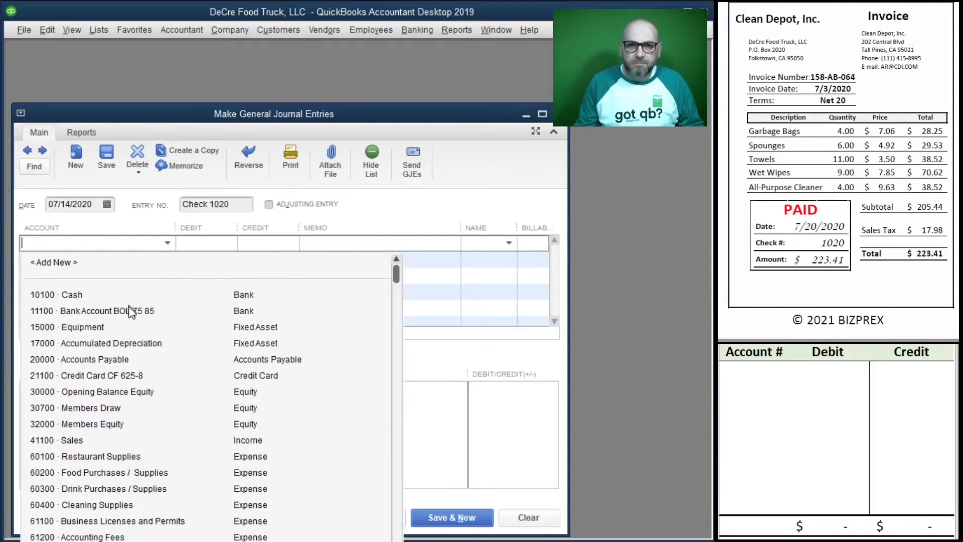
click(101, 312)
click(283, 245)
text(223.41)
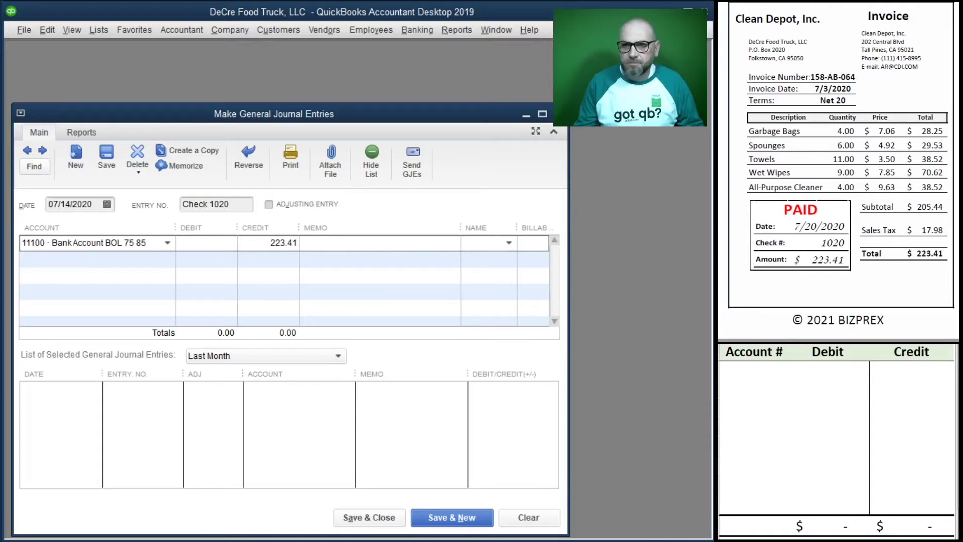
key(Tab)
- Enter the invoice number 158-AB-064 as the memo of the bank account line
text(158)
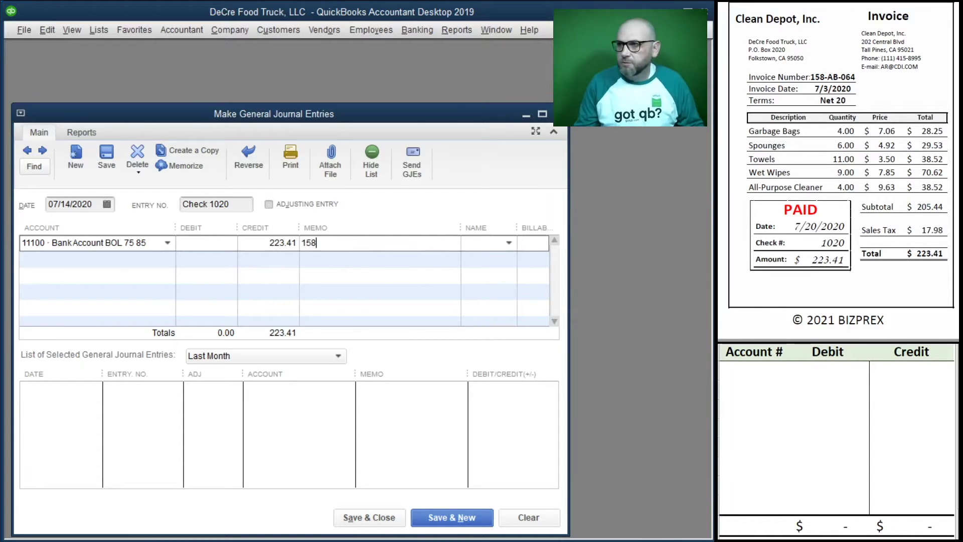
text(-AB)
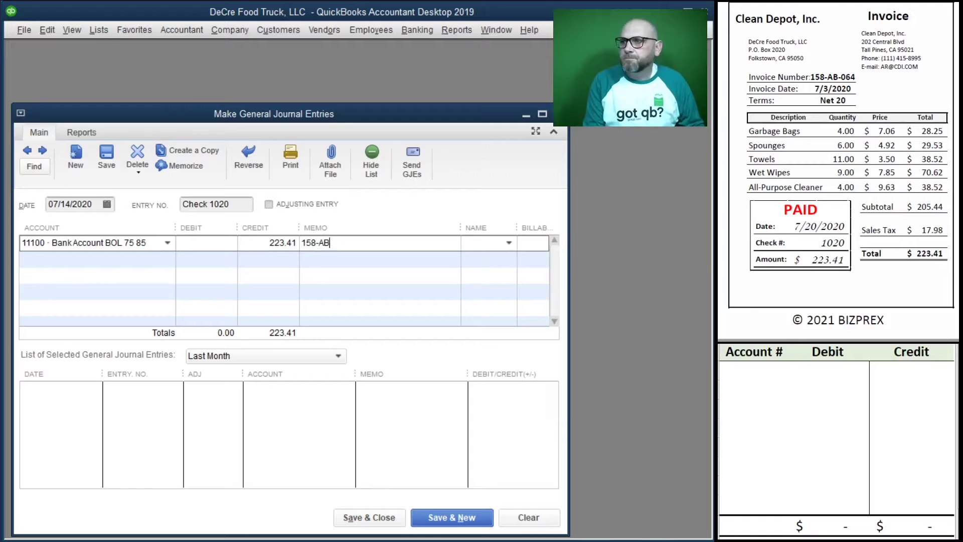
text(-064)
key(Tab)
key(Tab)
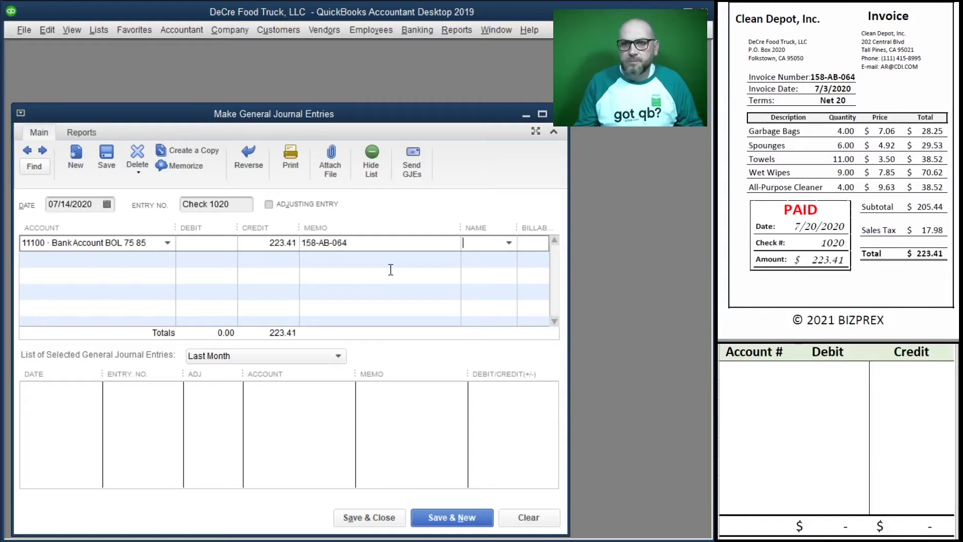
- Assign the second line's 223.41 debit to the 60400 Cleaning Supplies account
click(167, 259)
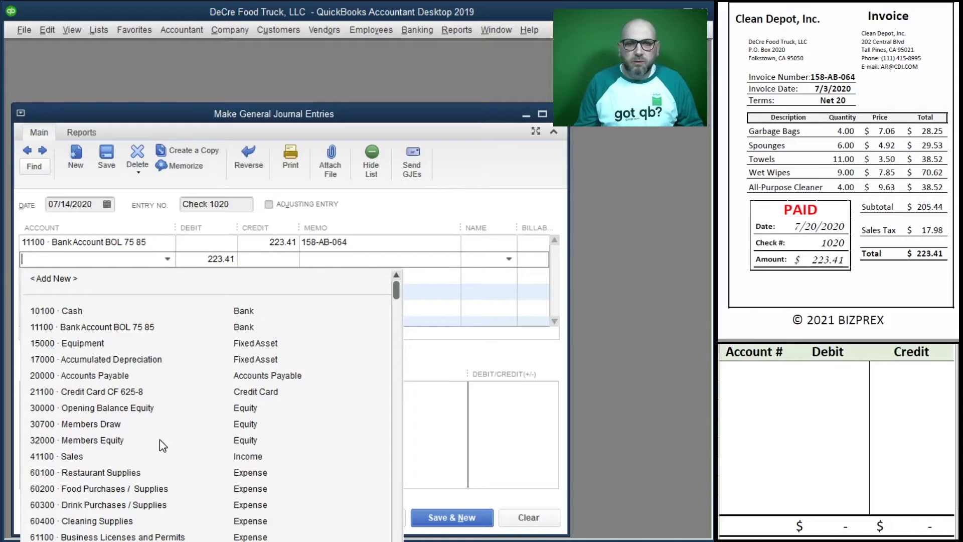
click(124, 520)
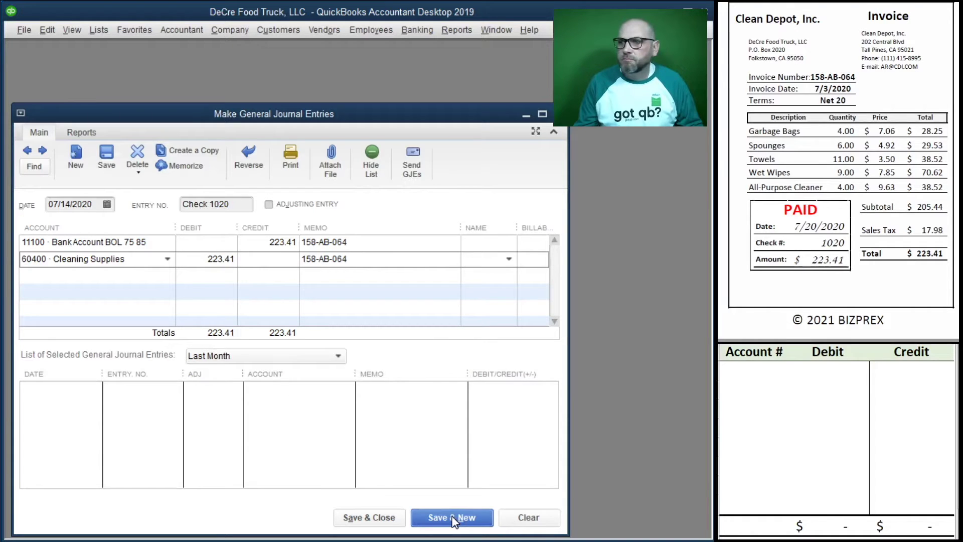
- Change the Check 1020 entry's date to 07/20/2020, then save the entry and start a new one
click(66, 206)
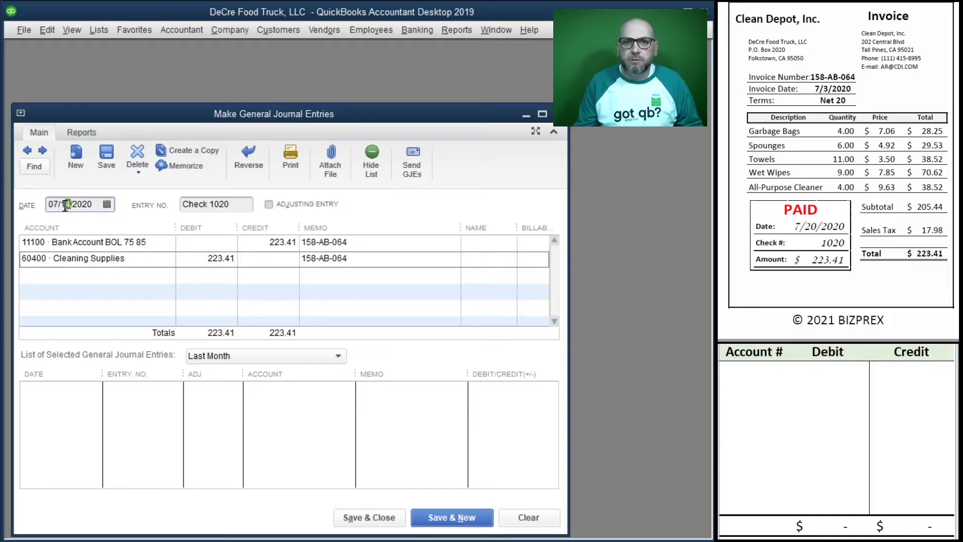
text(20)
key(Tab)
key(Tab)
key(Tab)
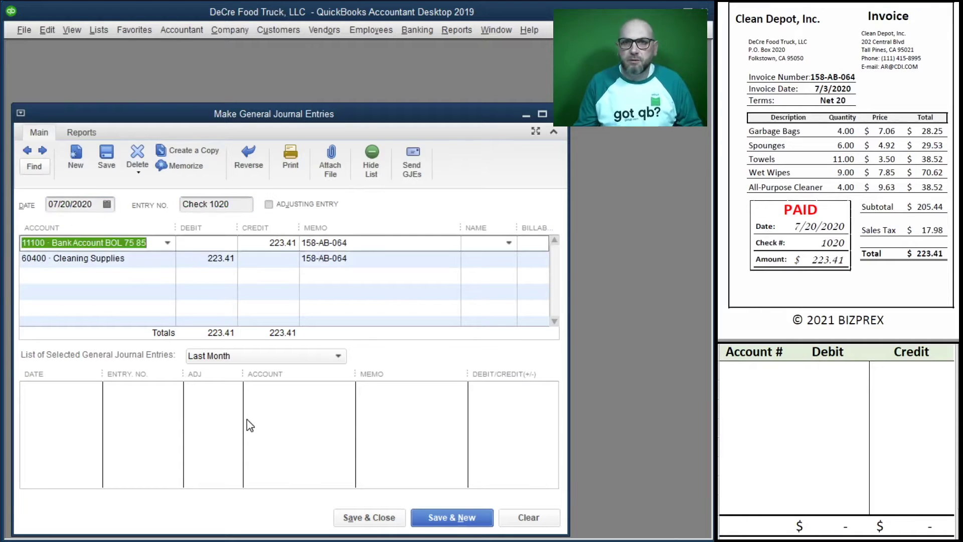
click(448, 519)
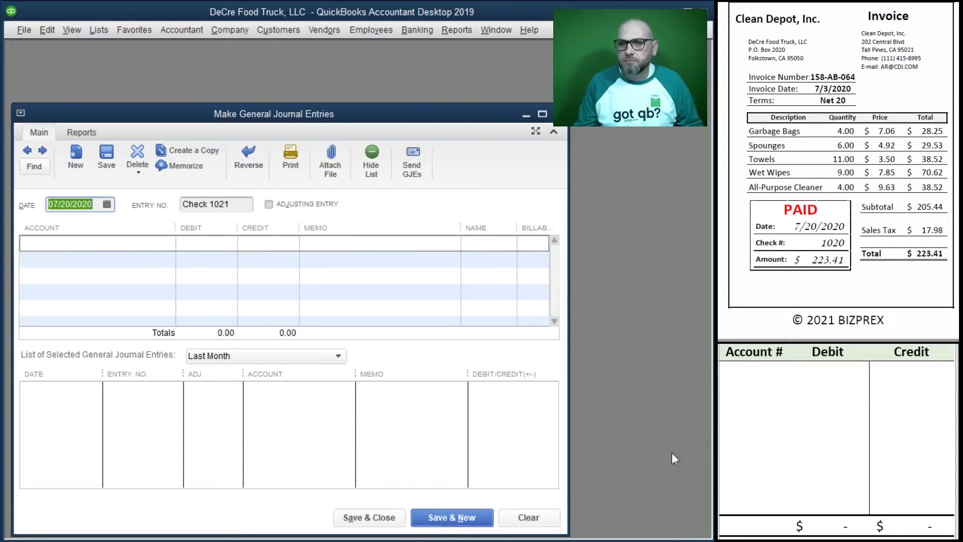
- Date the new entry 07/07/2020 and set its number to 478-412 for the Soft Drinks 2U invoice
scroll(830, 218, down, 6)
scroll(830, 219, down, 1)
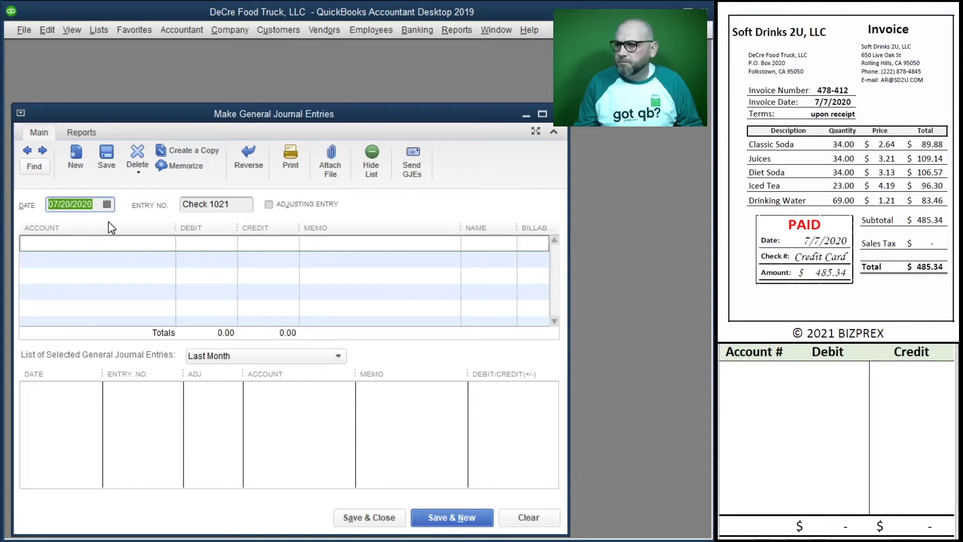
text(7/7/202)
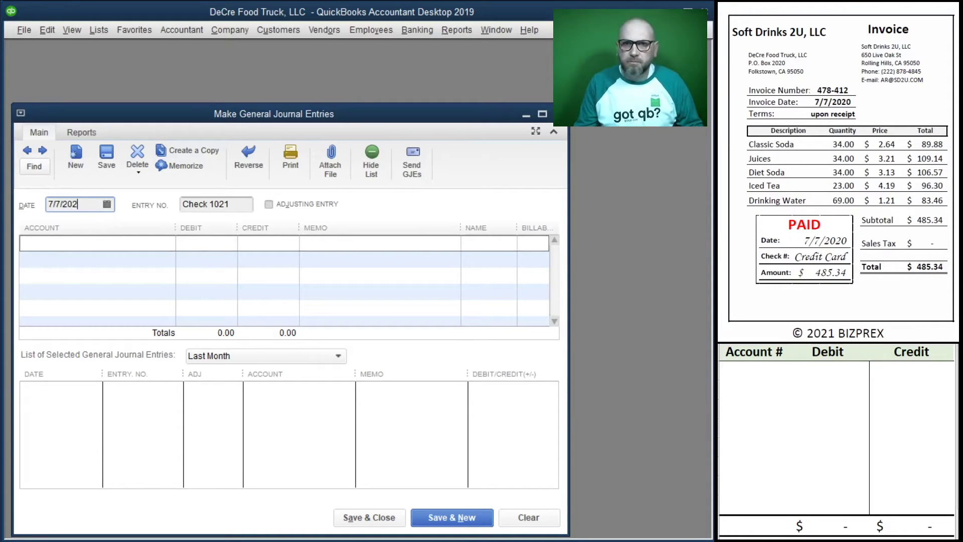
key(Tab)
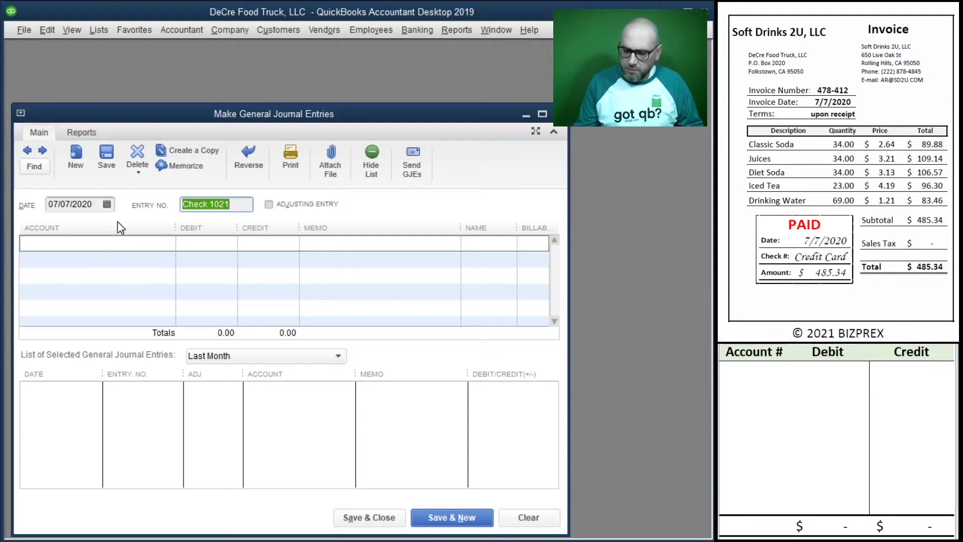
text(478-412)
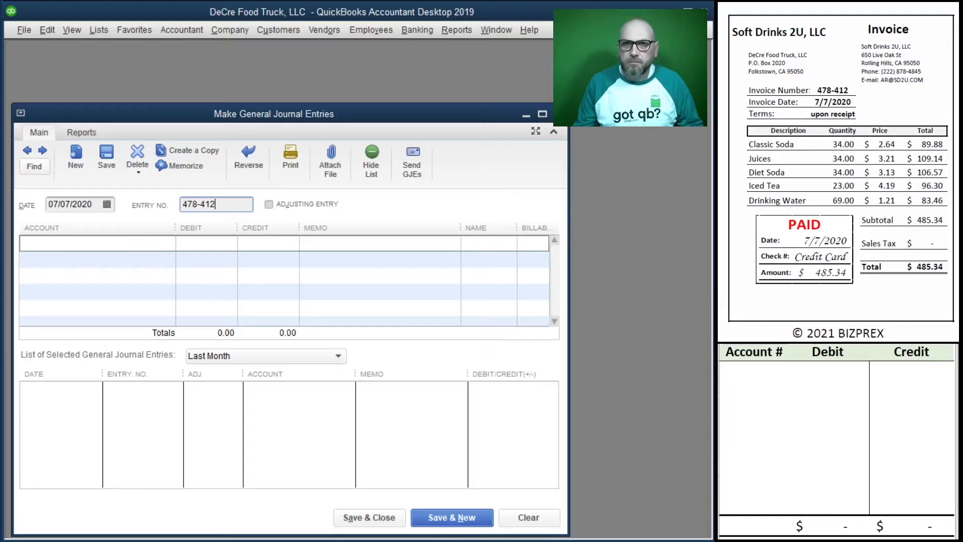
key(Tab)
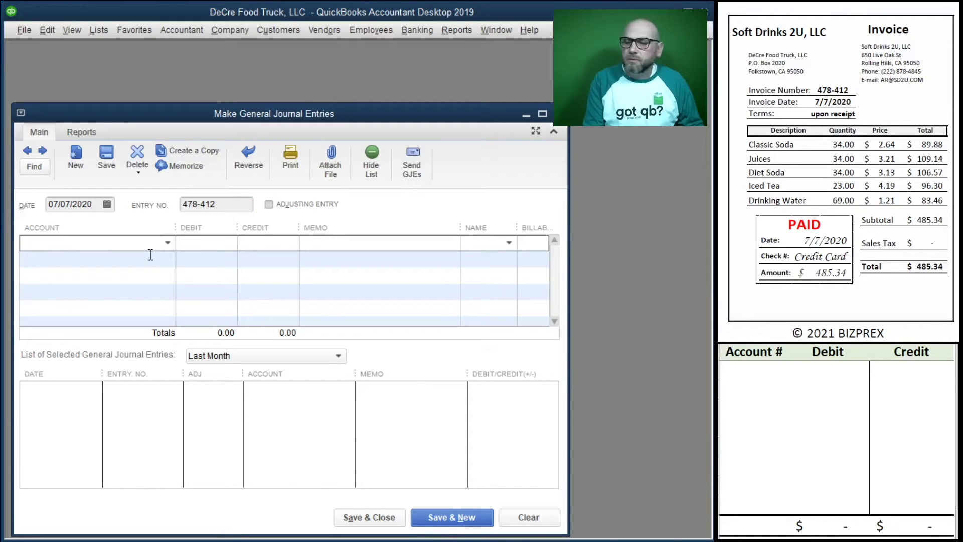
- Credit 485.34 to the 21100 Credit Card account on the first line, with the memo 478-412
click(170, 243)
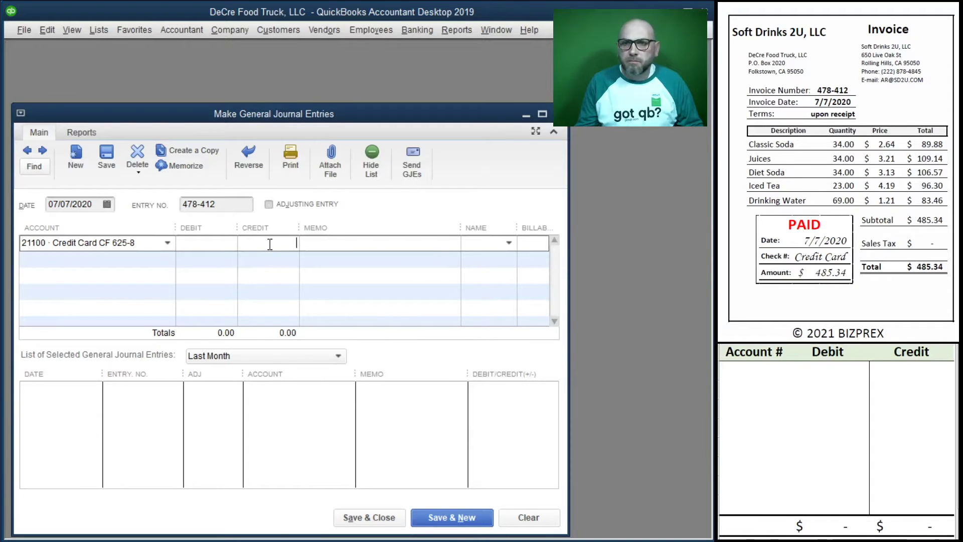
text(485.34)
click(338, 248)
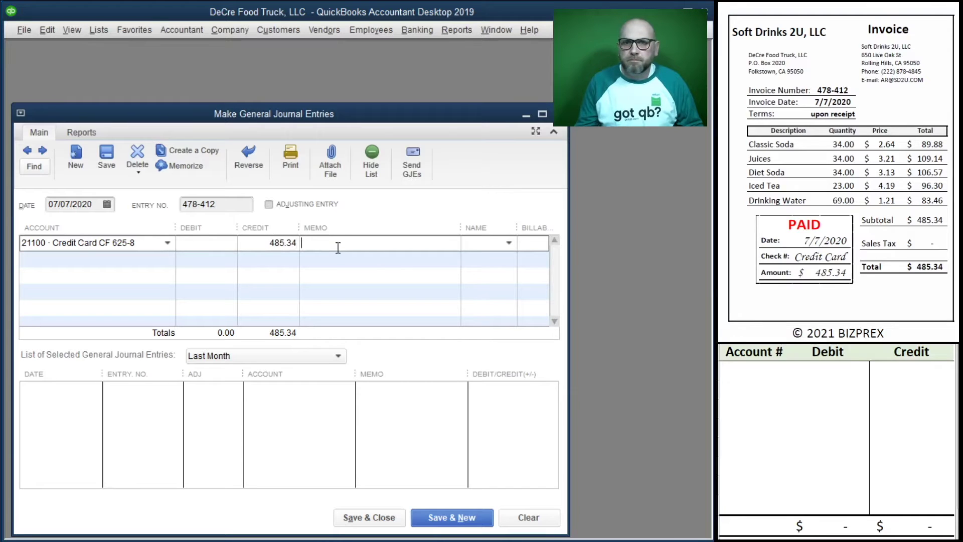
text(478-412)
- Assign the second line's debit to 60300 Drink Purchases / Supplies, then save the entry and start a new one
click(310, 262)
click(113, 259)
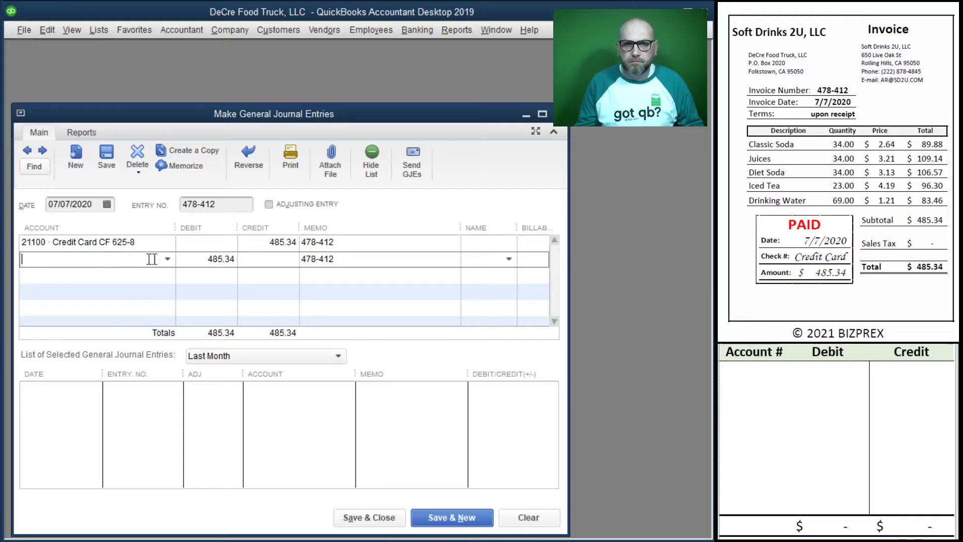
click(167, 258)
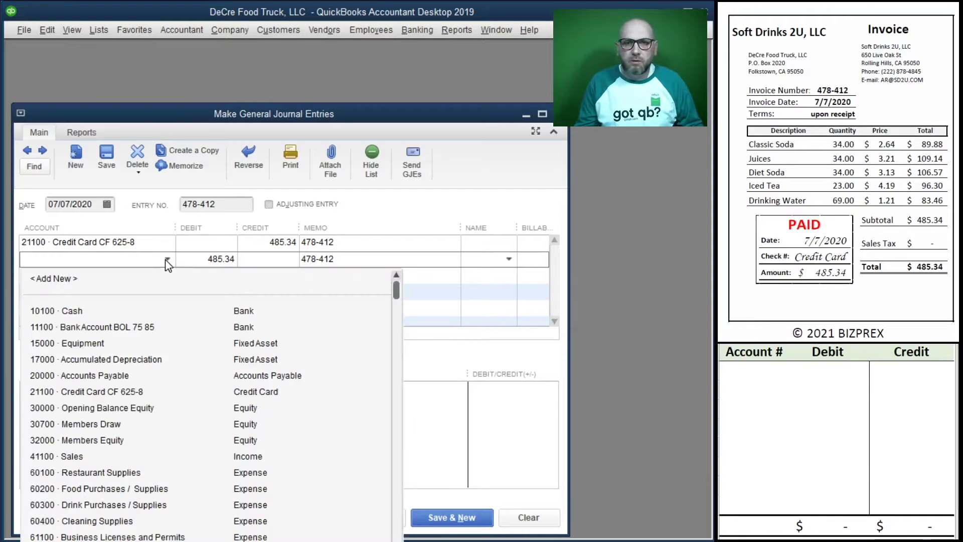
click(102, 503)
key(Tab)
key(Tab)
key(Tab)
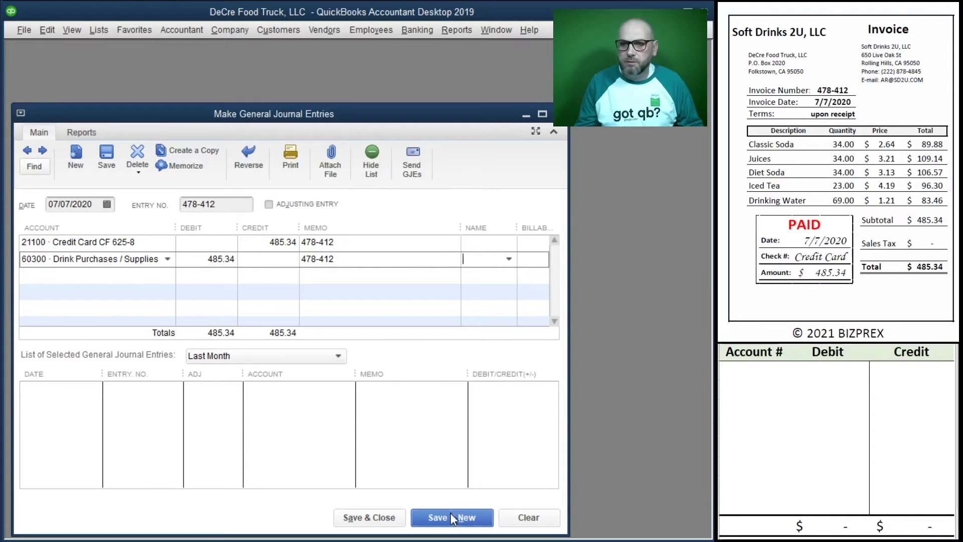
scroll(803, 216, down, 2)
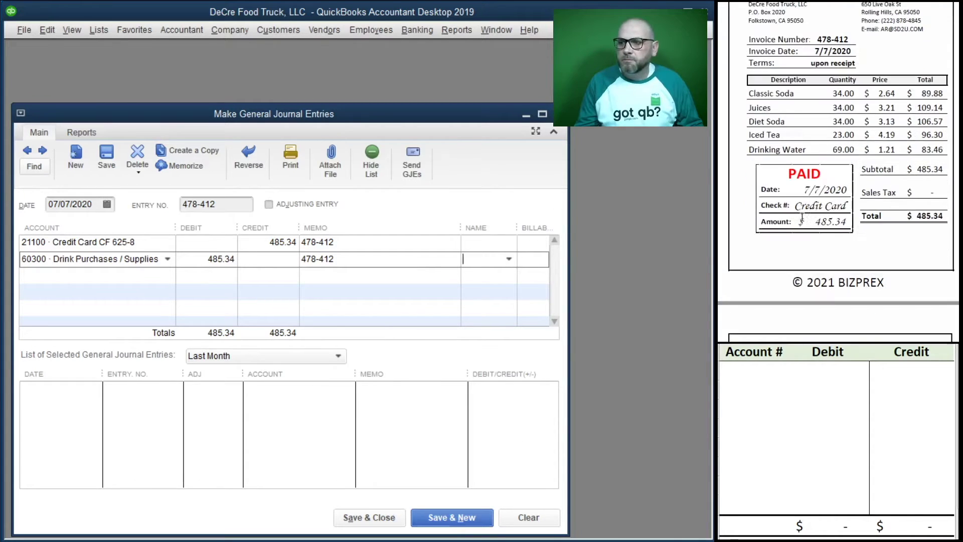
click(458, 518)
- Date the new entry 07/09/2020 and set its number to Check 1019 for the Utilites 2GO invoice payment
scroll(859, 188, down, 10)
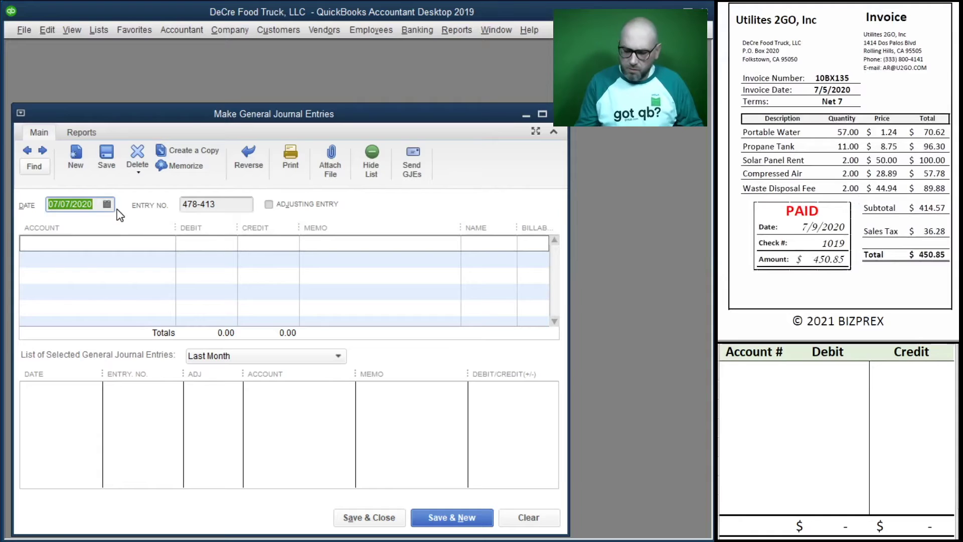
text(7/)
key(Tab)
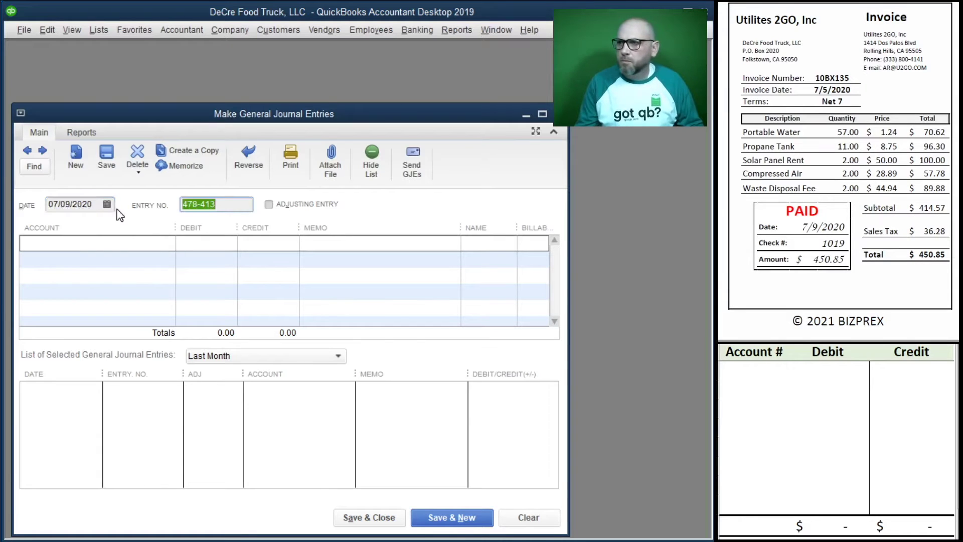
text(10B)
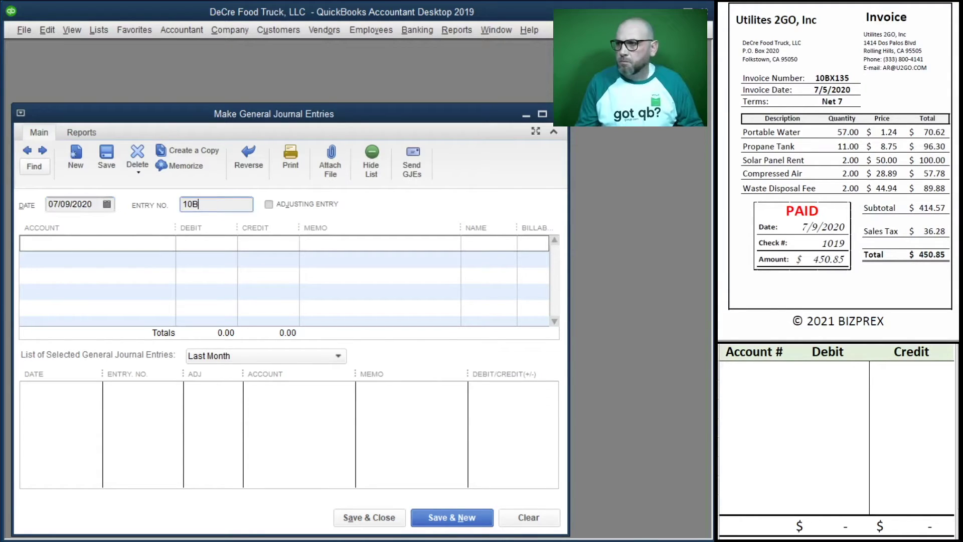
key(BackSpace)
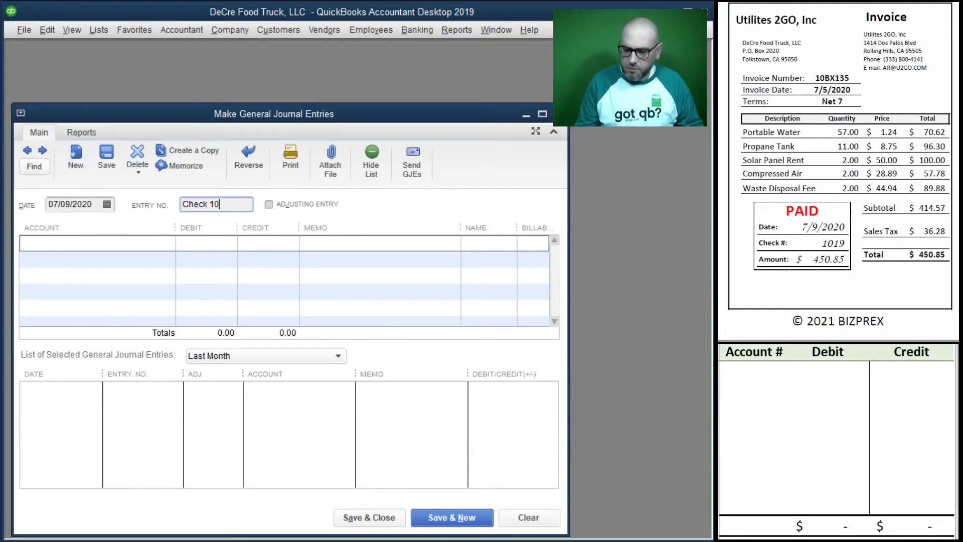
- Credit 450.85 to the 11100 Bank Account on the first line and move on to the second line
click(166, 242)
click(131, 316)
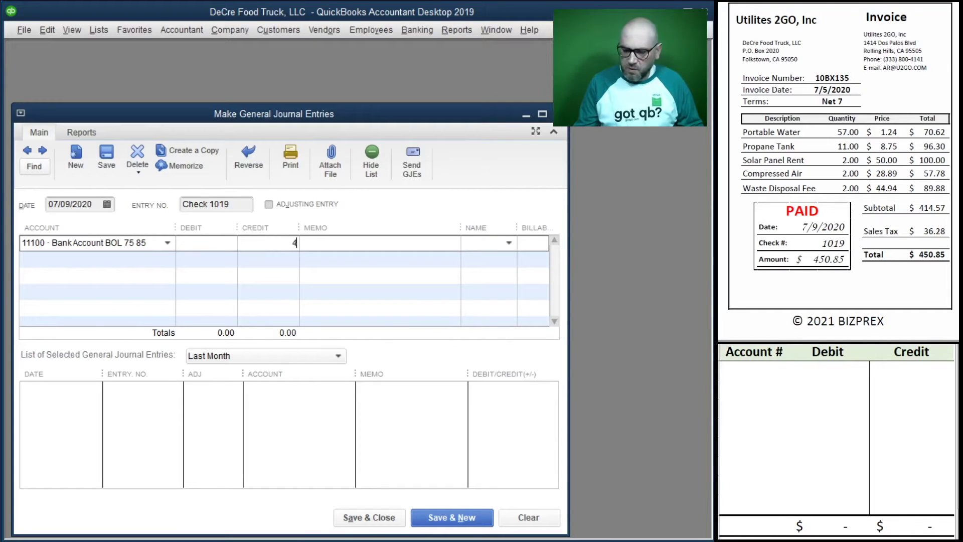
text(450.85)
key(Down)
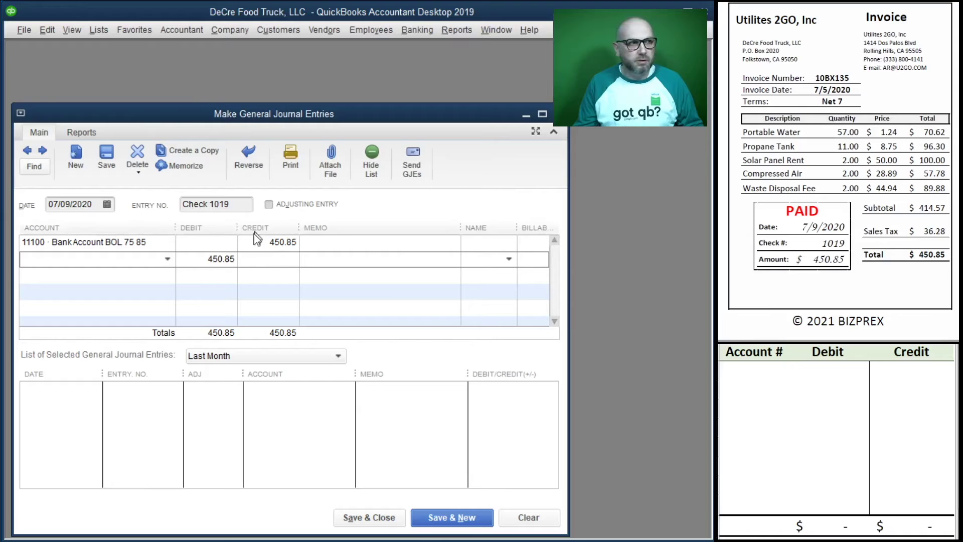
- Assign the second line's 450.85 debit to the 63100 Utilities account
click(146, 258)
text(63100 · Ut)
key(Tab)
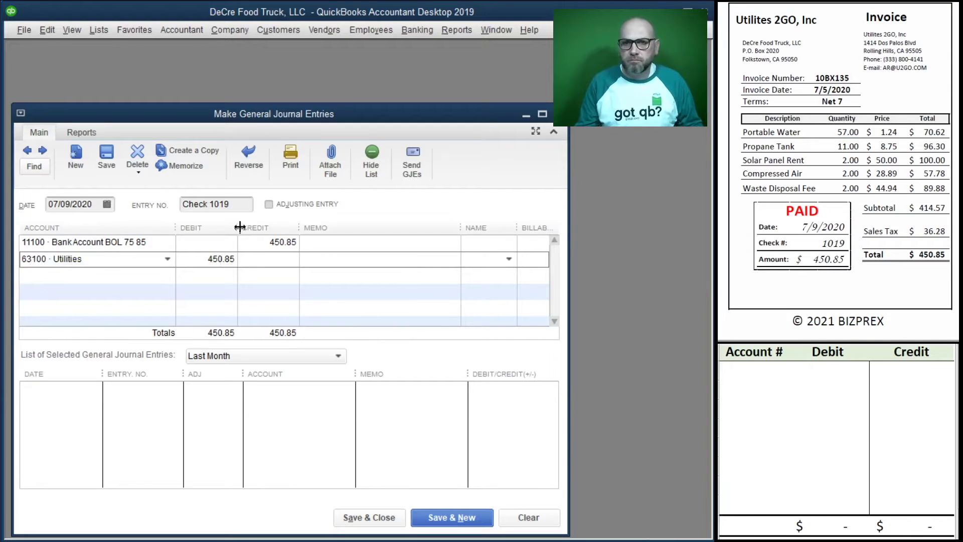
- Enter the invoice number 10BX135 as the memo on both lines, then save the entry and start a new one
click(332, 244)
text(10BX135)
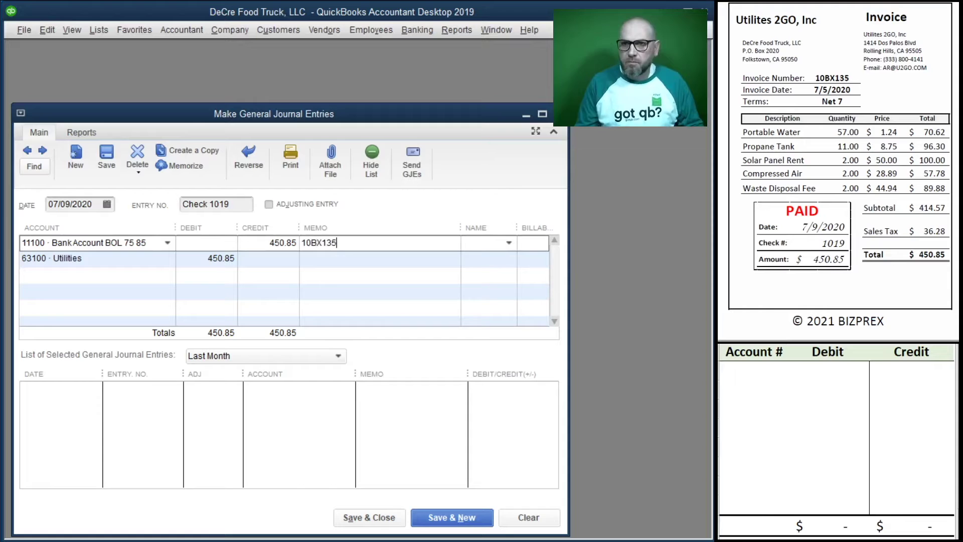
drag(349, 245, 296, 240)
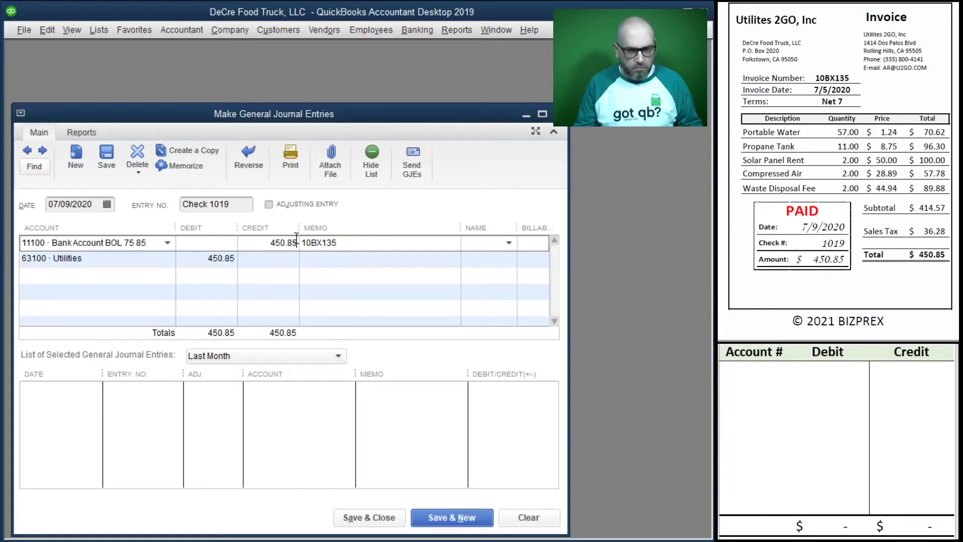
drag(373, 242, 301, 242)
key(ctrl+c)
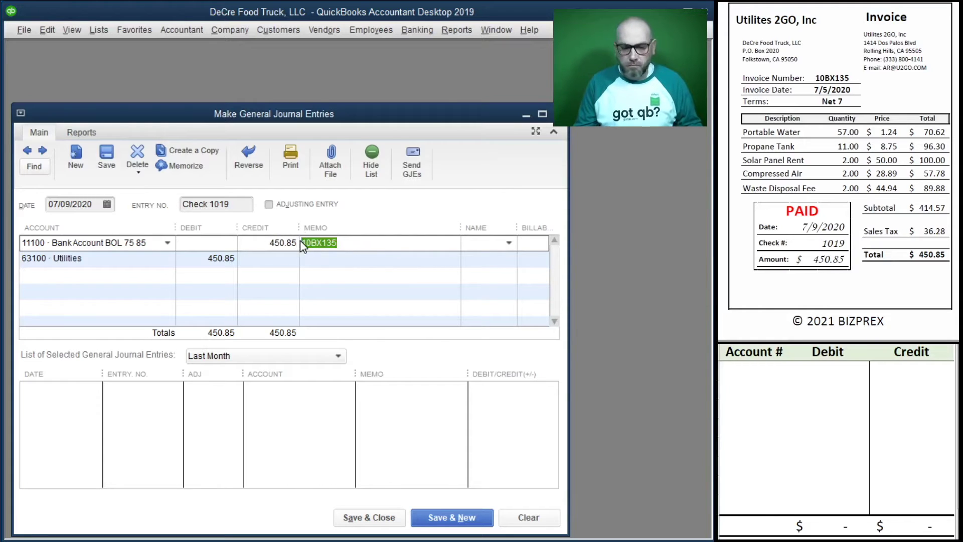
click(354, 258)
key(ctrl+v)
key(Tab)
key(Tab)
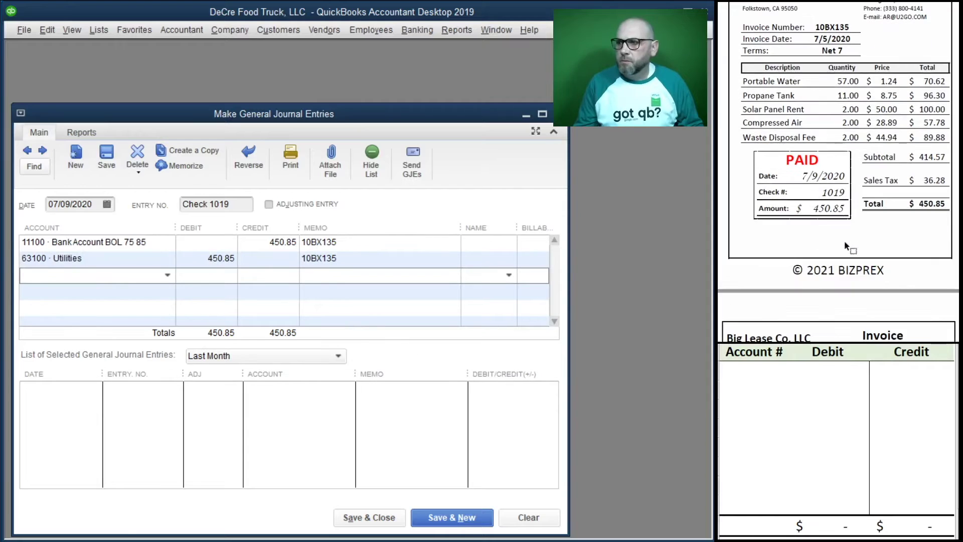
click(440, 517)
- Date the new entry 07/24/2020 and set its number to Check 1021 for the Big Lease Co invoice payment
scroll(810, 170, down, 6)
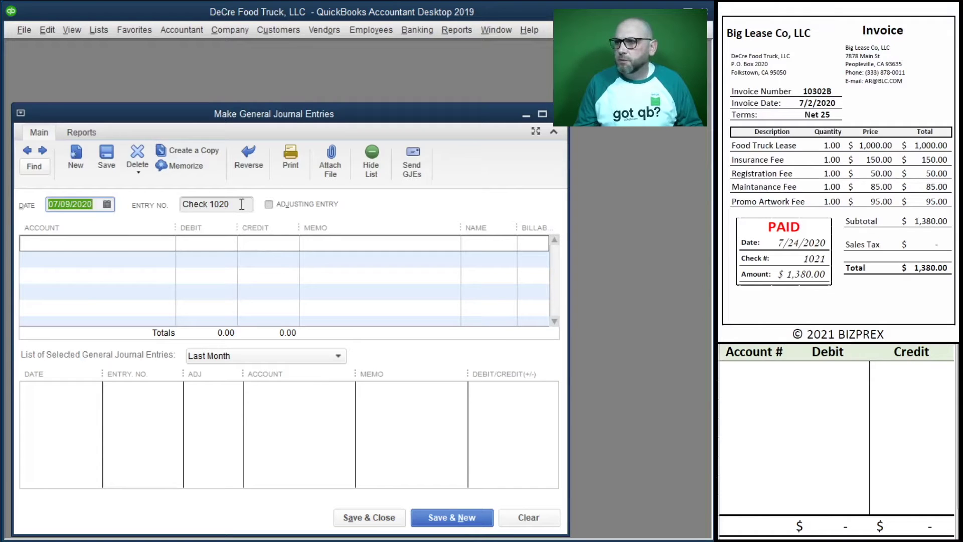
text(7/24)
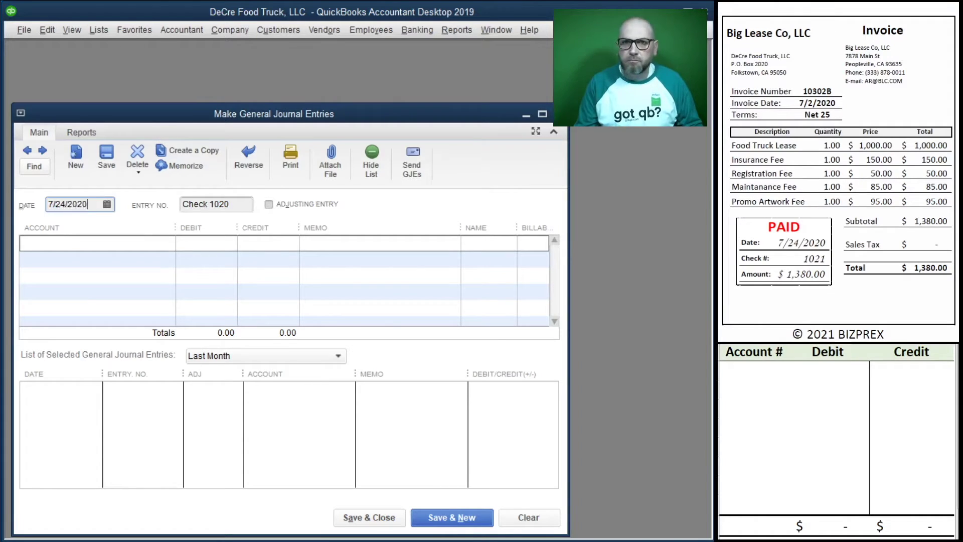
key(Tab)
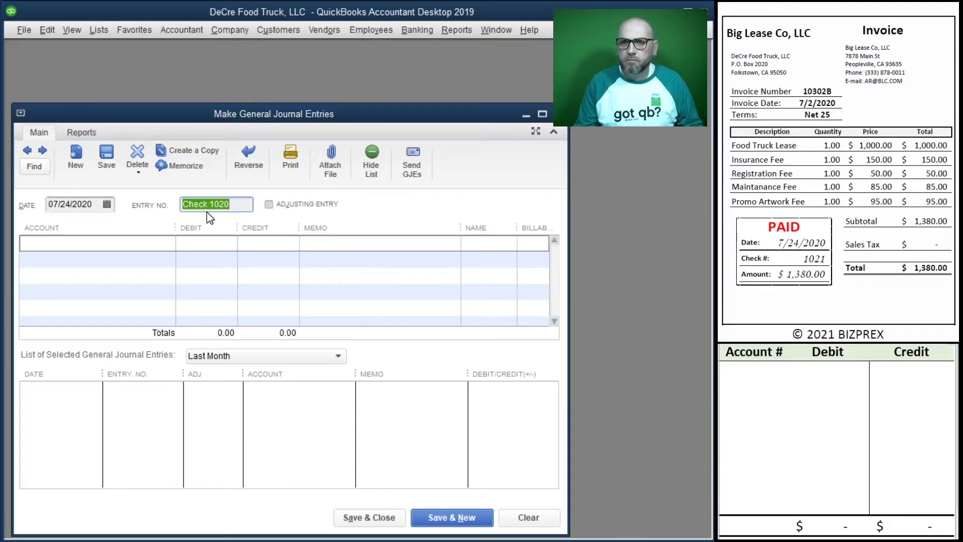
click(234, 203)
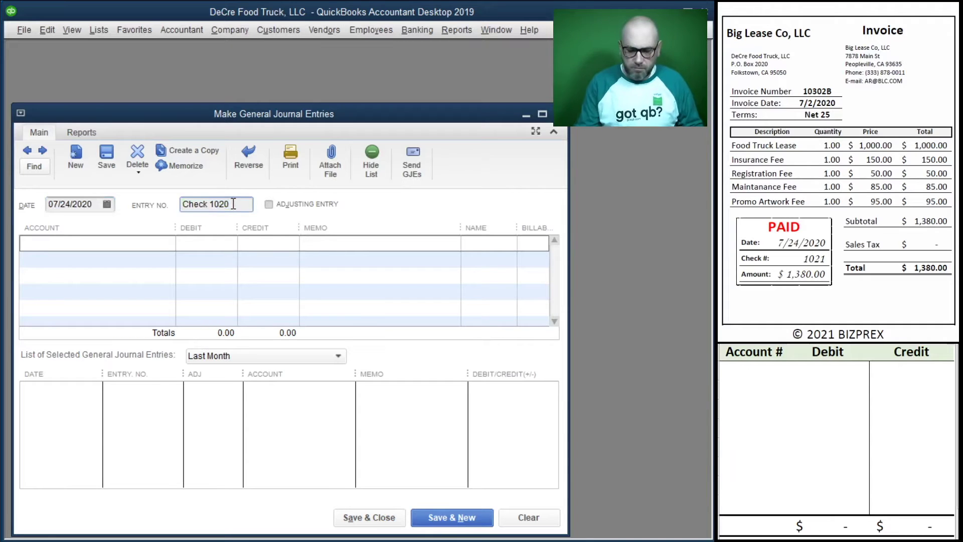
text(1)
key(Tab)
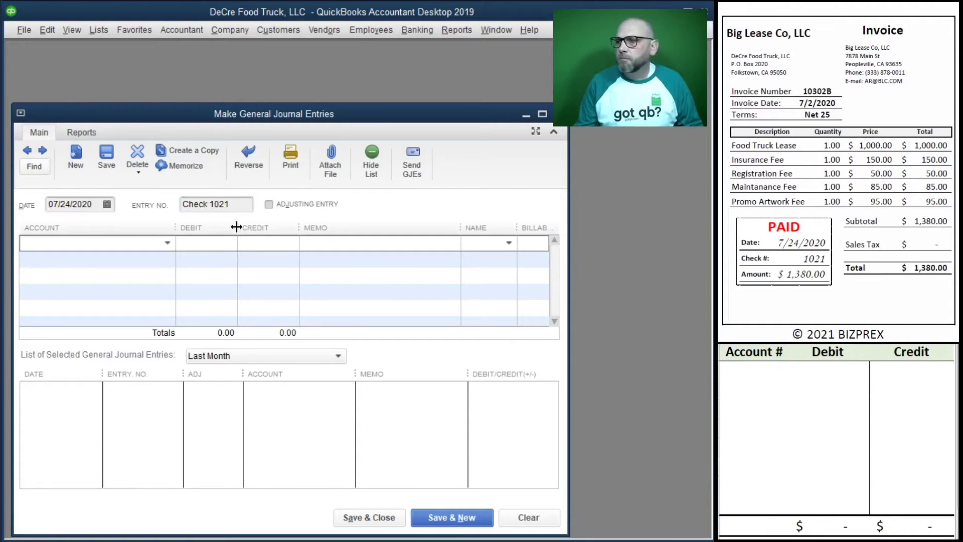
- Credit 1,380.00 to the 11100 Bank Account on the first line, with the memo 10302B
click(168, 243)
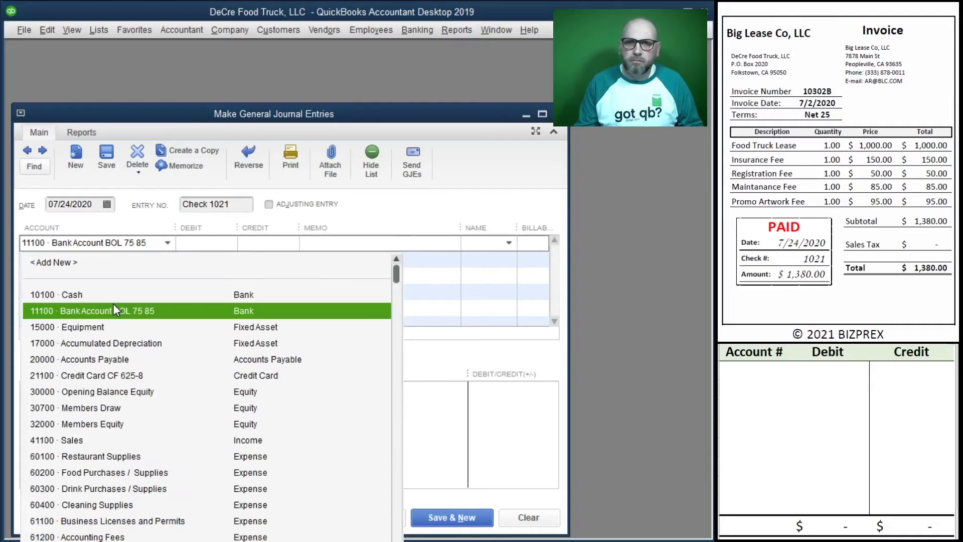
click(114, 305)
click(262, 244)
text(1,380)
key(Tab)
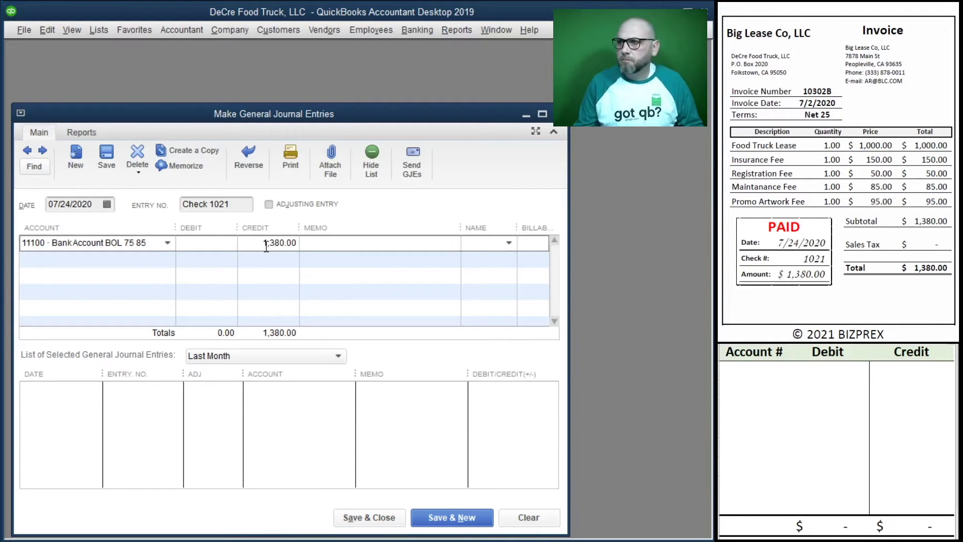
text(10302B)
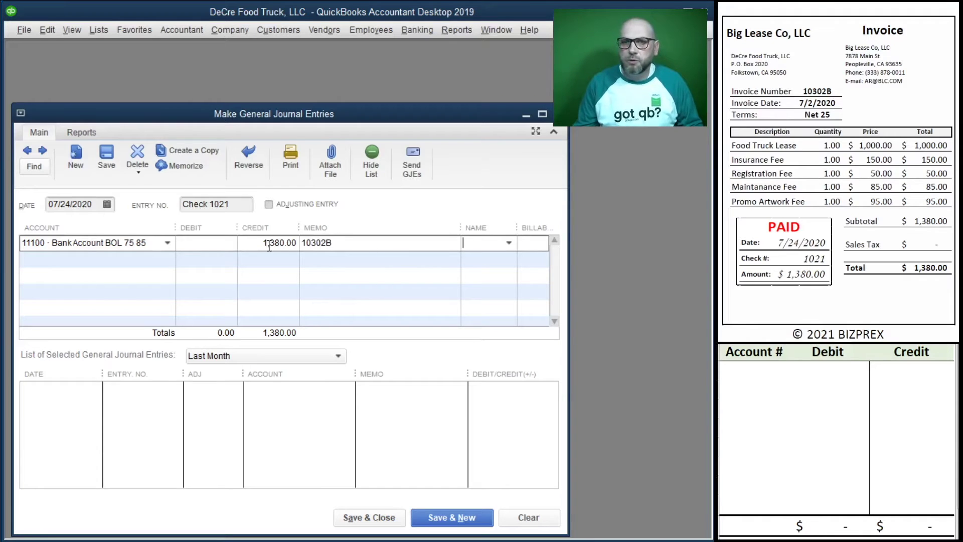
- Debit 1,000.00 to the 62300 Rent - Vehicles, machinery, etc account on the second line, with the memo 10302B
click(342, 240)
click(366, 261)
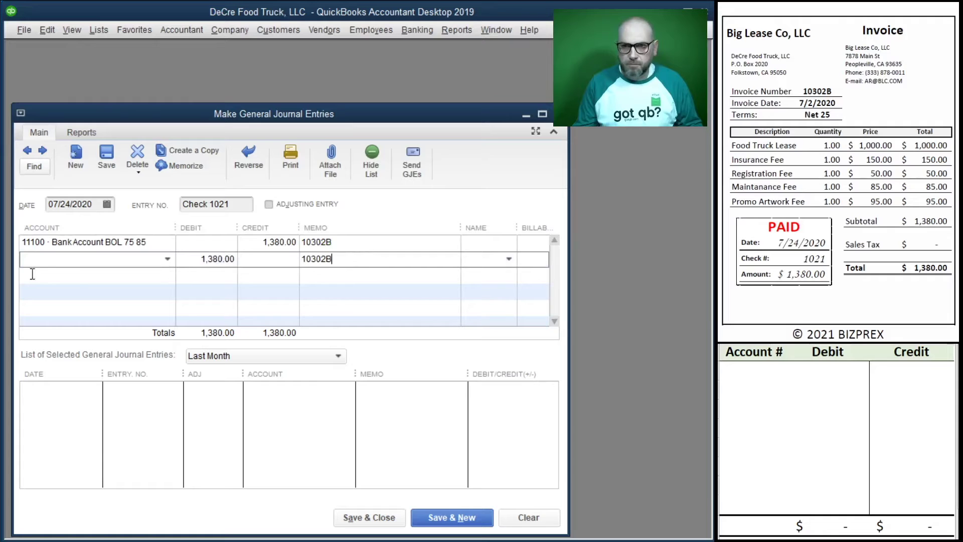
click(75, 261)
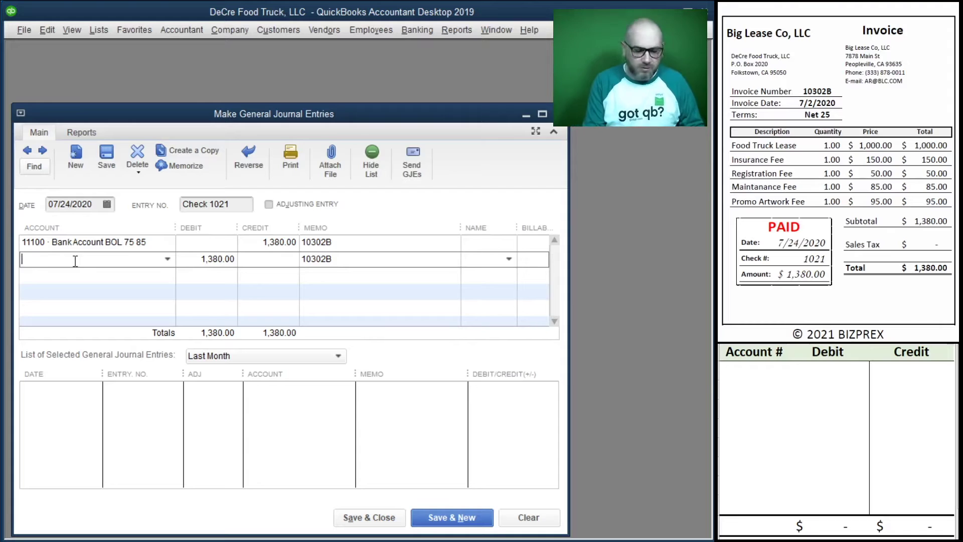
text(623)
key(Tab)
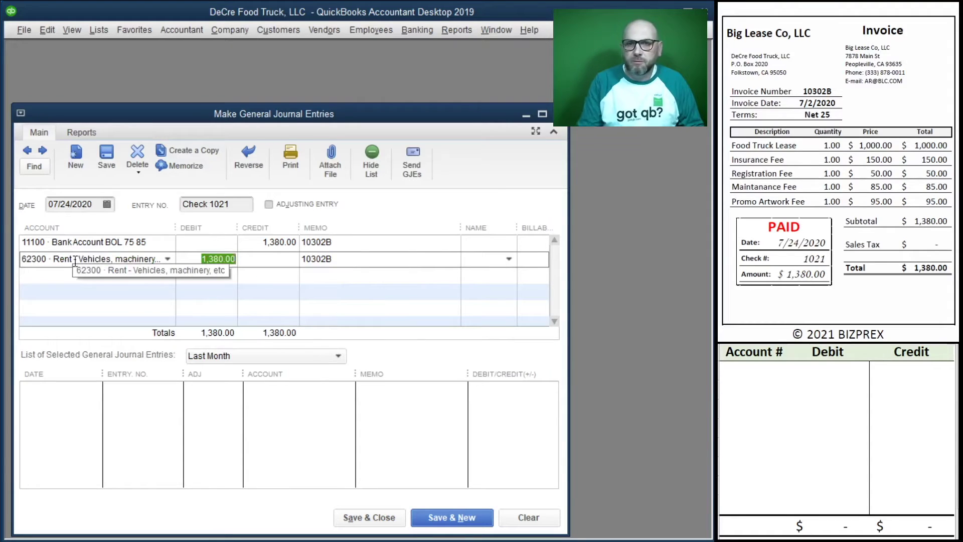
text(1,000)
key(Tab)
key(Tab)
key(Tab)
- Debit the 150.00 insurance fee to the 63300 Insurance Expense account on the third line, keeping the invoice memo
click(80, 280)
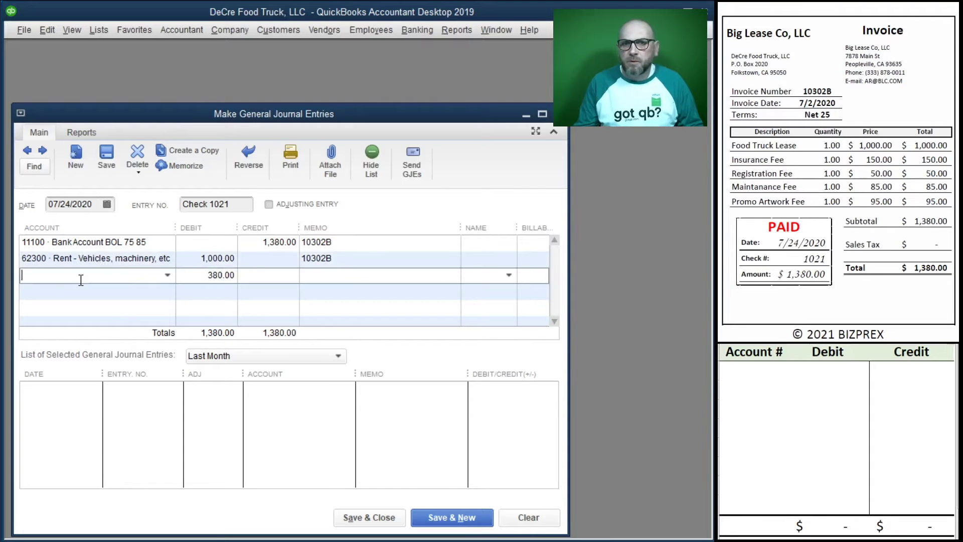
text(ins)
key(Tab)
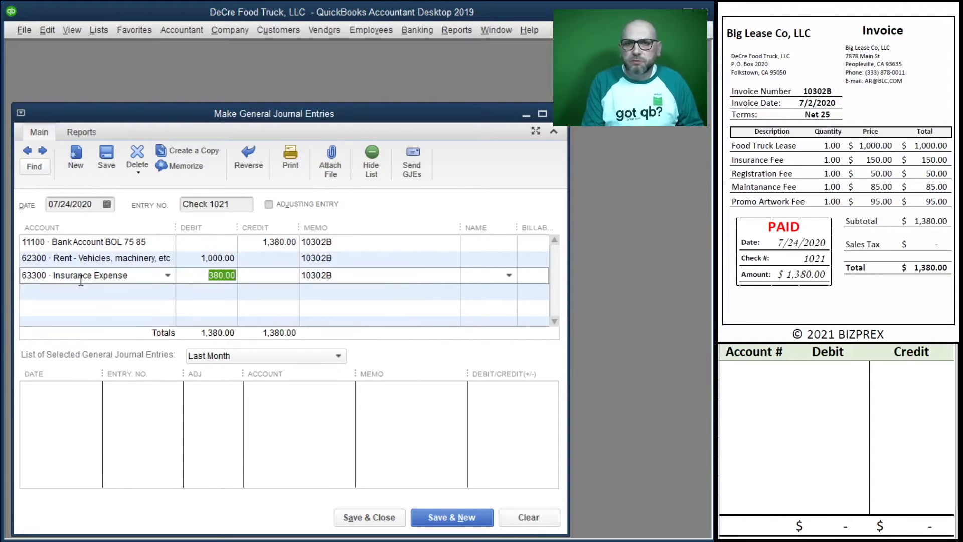
text(150)
key(Tab)
key(Tab)
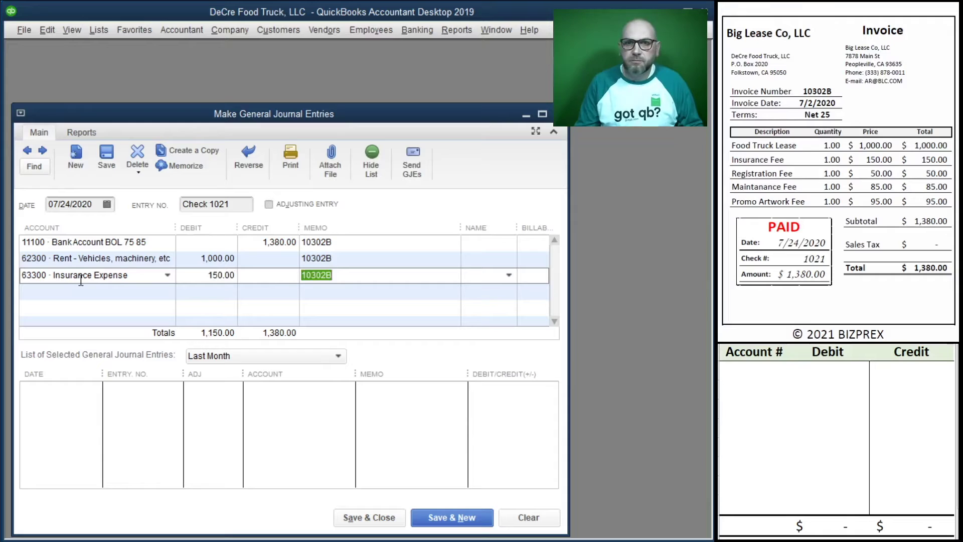
key(Tab)
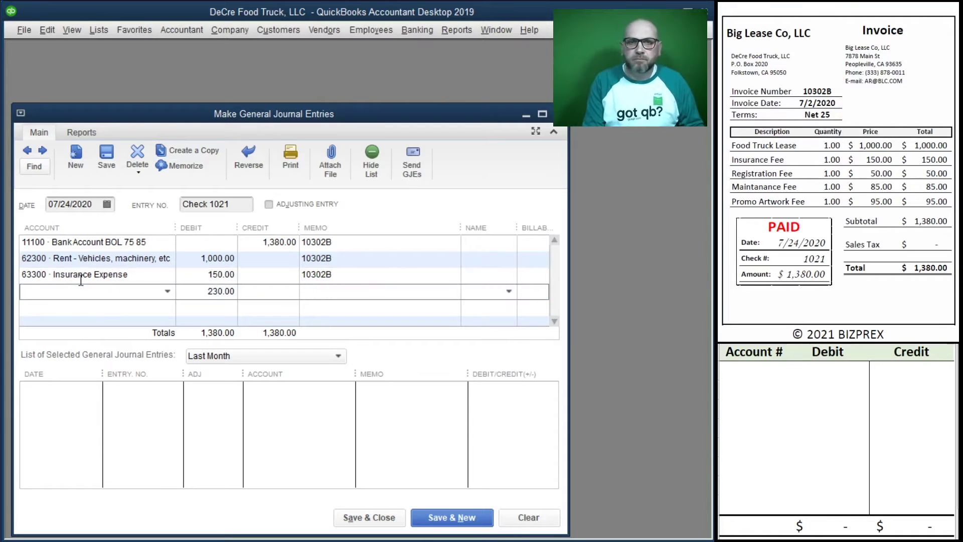
- Debit the 50.00 registration fee to the 62800 Dues and Subscriptions account on the fourth line
text(dues)
key(Tab)
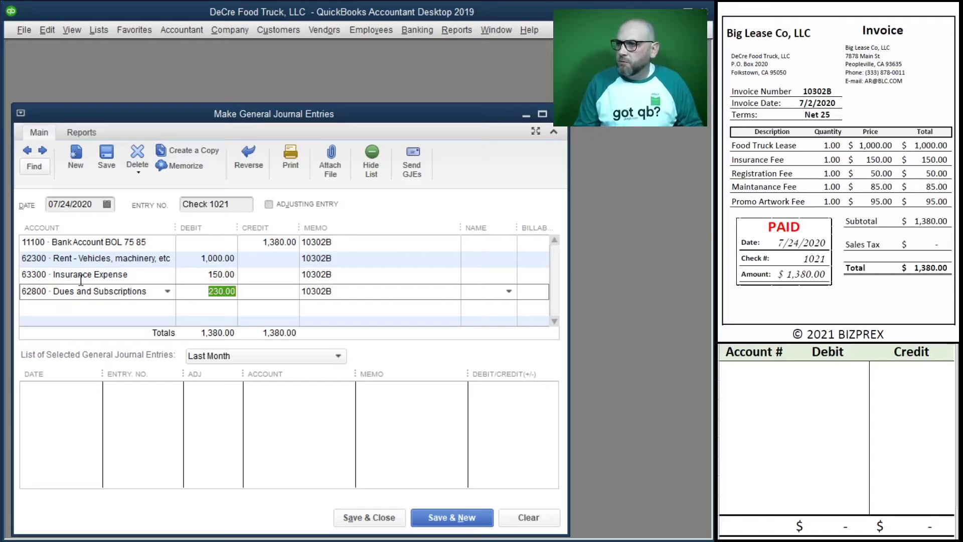
text(50)
key(Tab)
key(Tab)
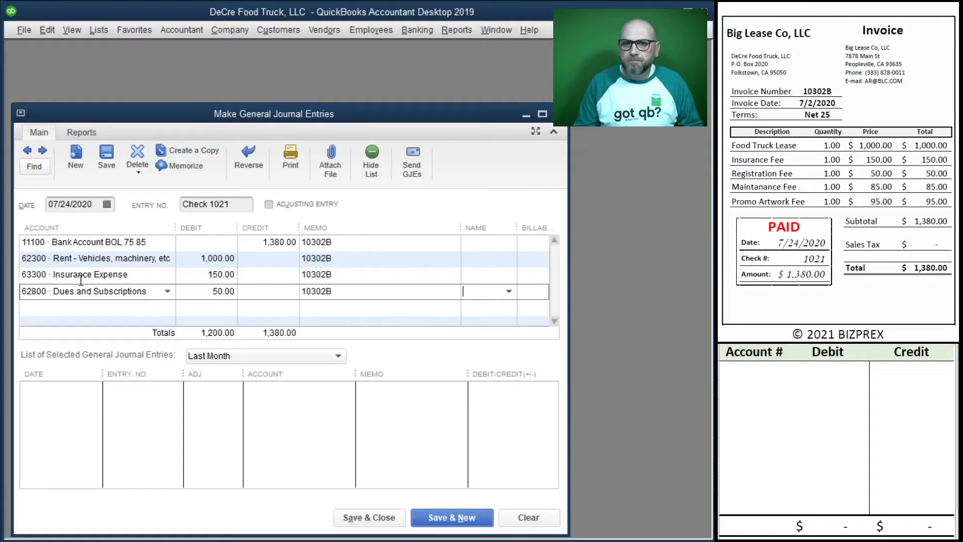
key(Tab)
- Debit the 85.00 maintenance fee to the 62400 Repairs and Maintenance account on the fifth line
text(main)
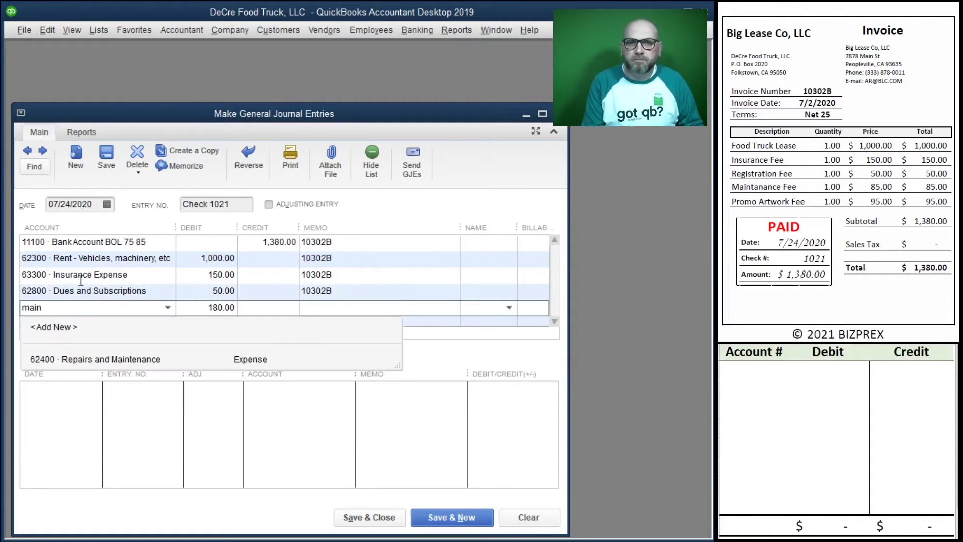
key(Tab)
text(85)
key(Tab)
key(Tab)
key(Tab)
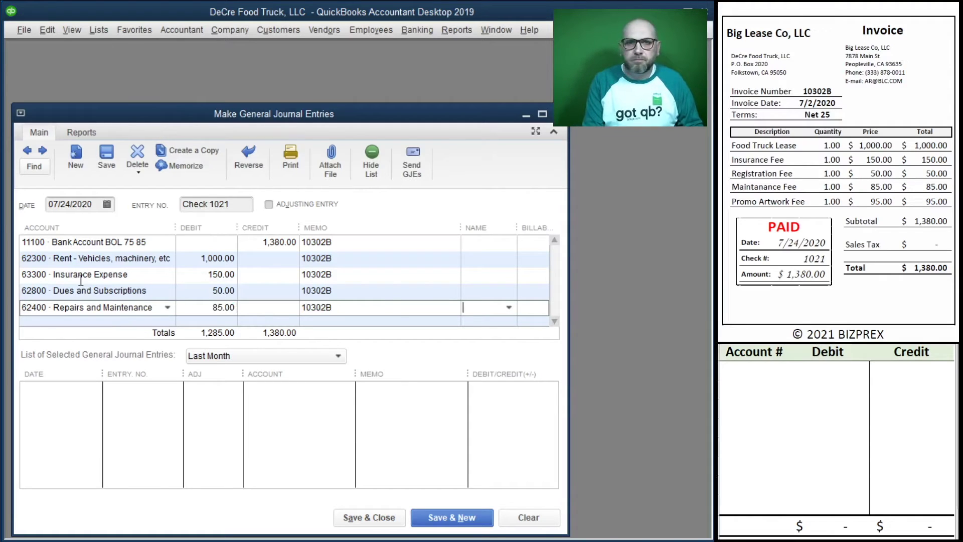
key(Tab)
- Debit the 95.00 promo artwork fee to the 62100 Advertising and Promotion account on the sixth line
text(adv)
key(Tab)
key(Tab)
key(Tab)
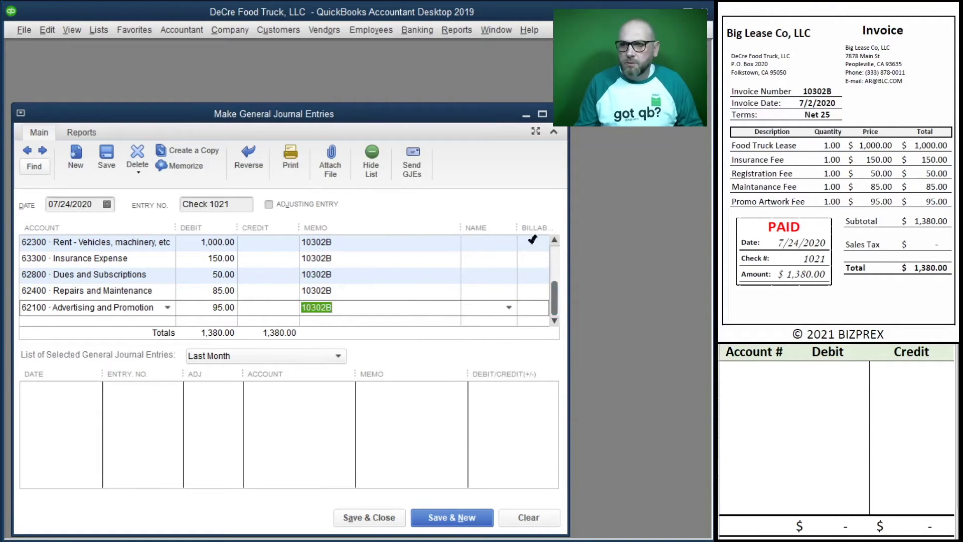
key(Tab)
key(Tab)
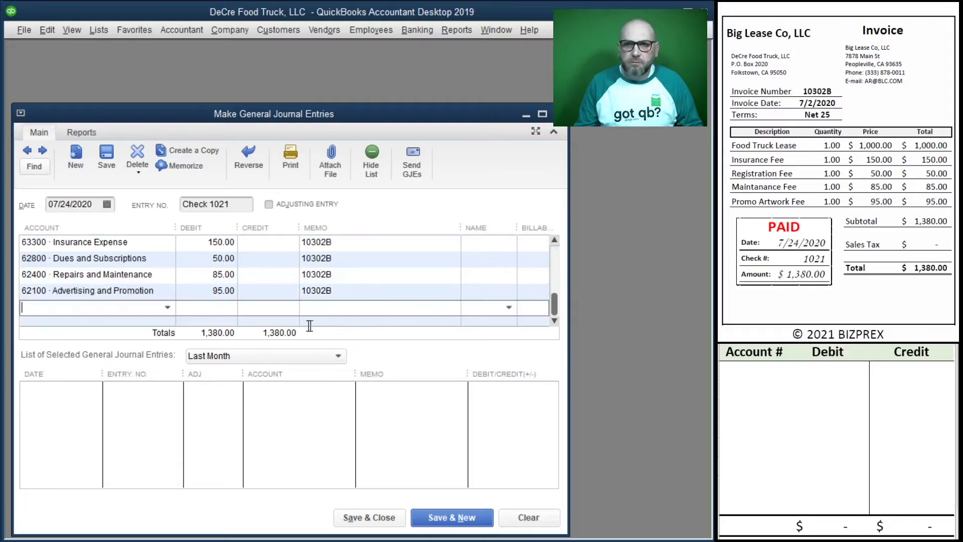
- Check the entry's lines against the Big Lease Co invoice and save the entry
scroll(254, 302, up, 2)
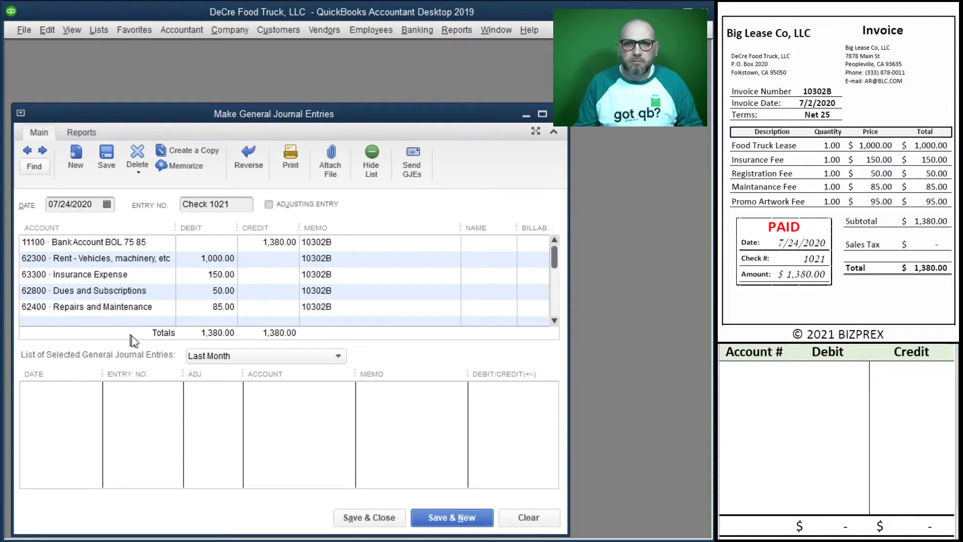
scroll(209, 291, down, 2)
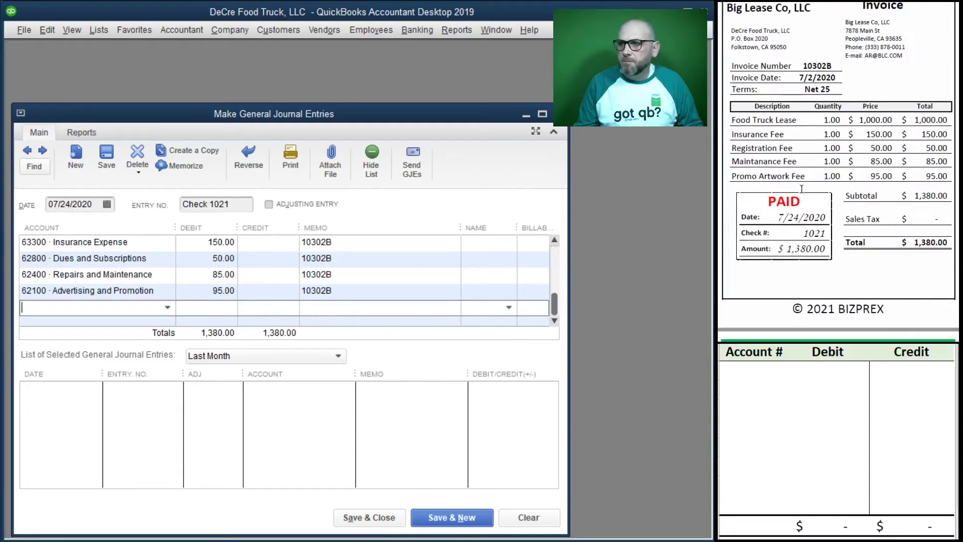
click(376, 517)
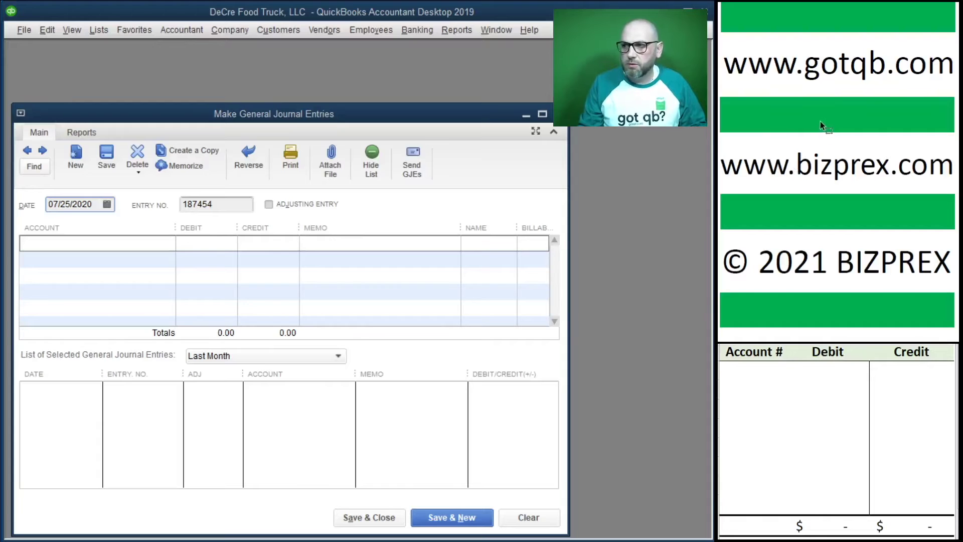
- Date the new entry 07/10/2020 and set its number to 698863 for the Gas Station on Main St receipt
scroll(821, 121, down, 3)
scroll(821, 121, down, 5)
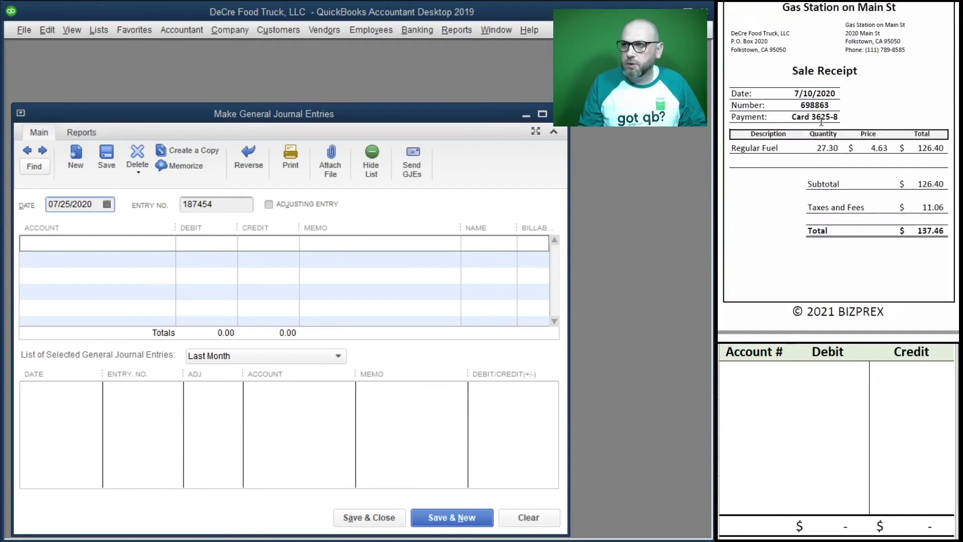
scroll(821, 121, up, 1)
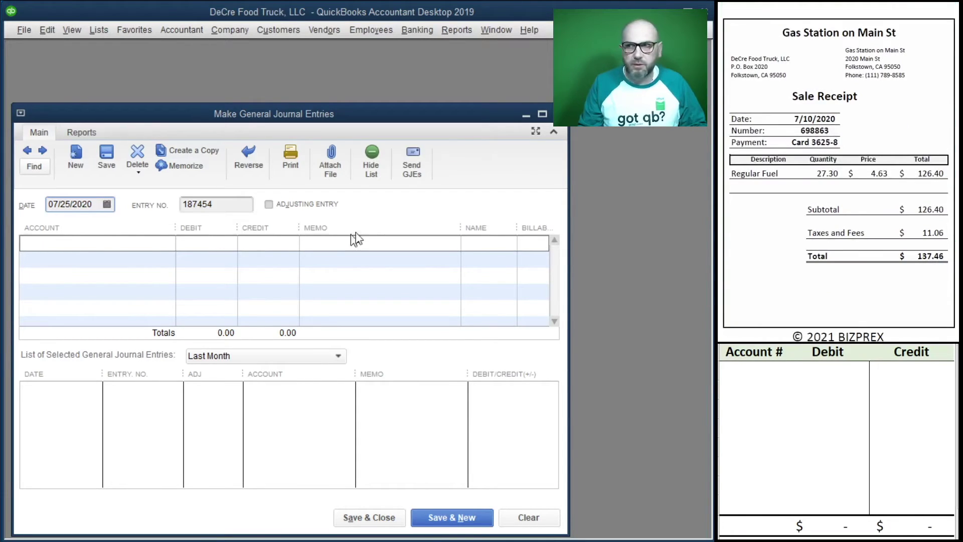
double_click(91, 207)
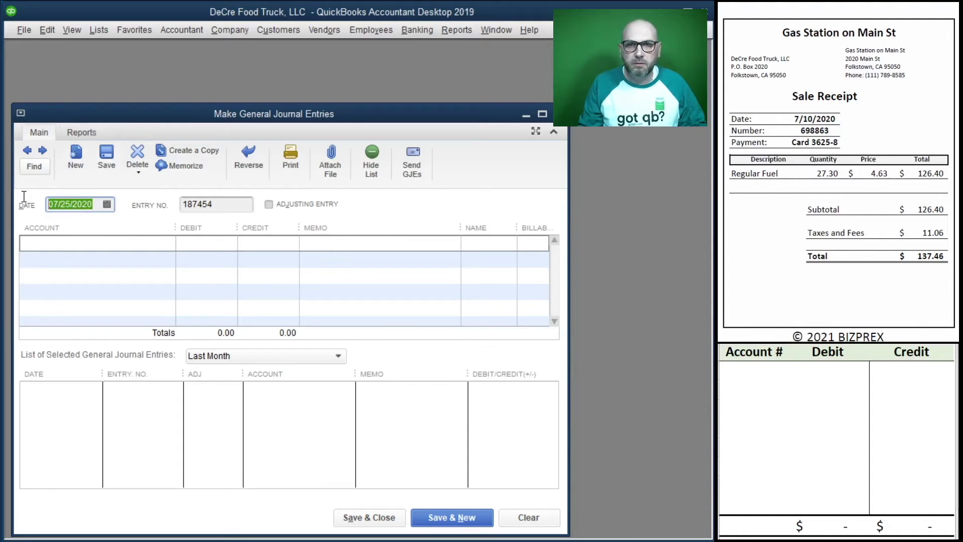
text(7/10/2020)
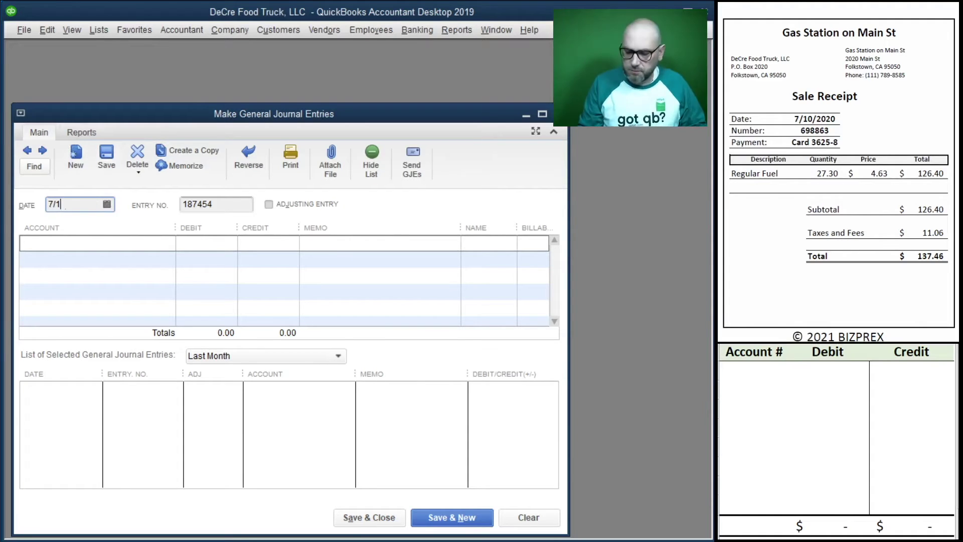
key(Tab)
text(6988)
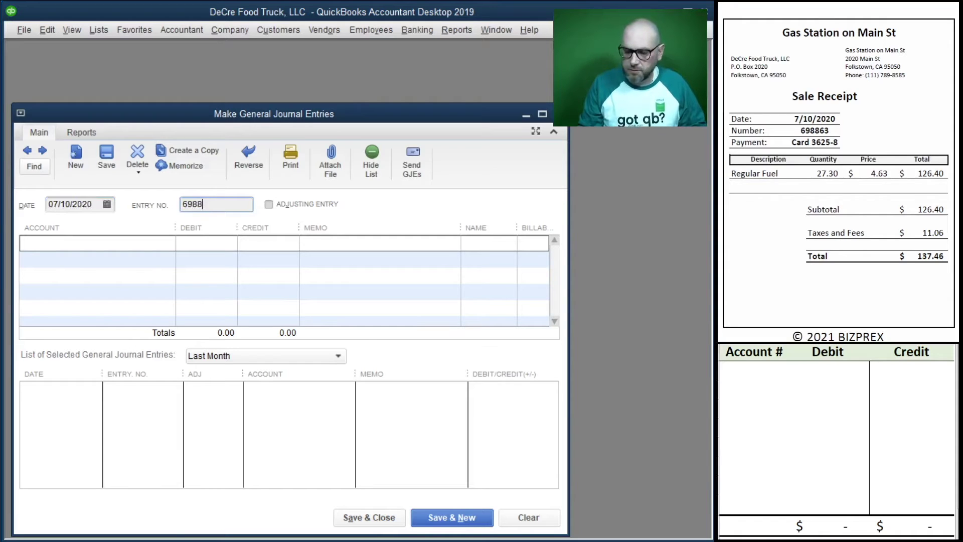
text(63)
key(Tab)
key(Tab)
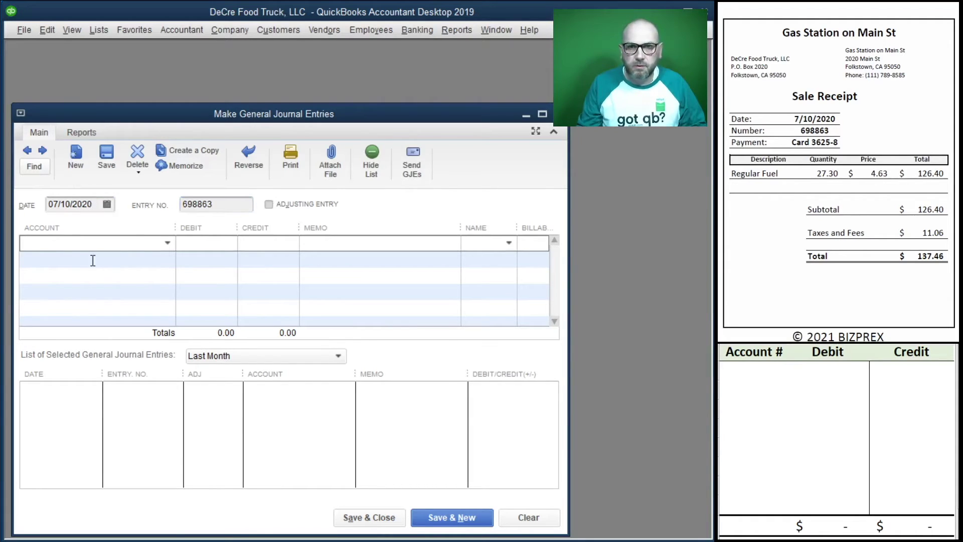
- Credit 137.46 to the 21100 Credit Card account on the first line, with the entry number 698863 as memo
click(168, 243)
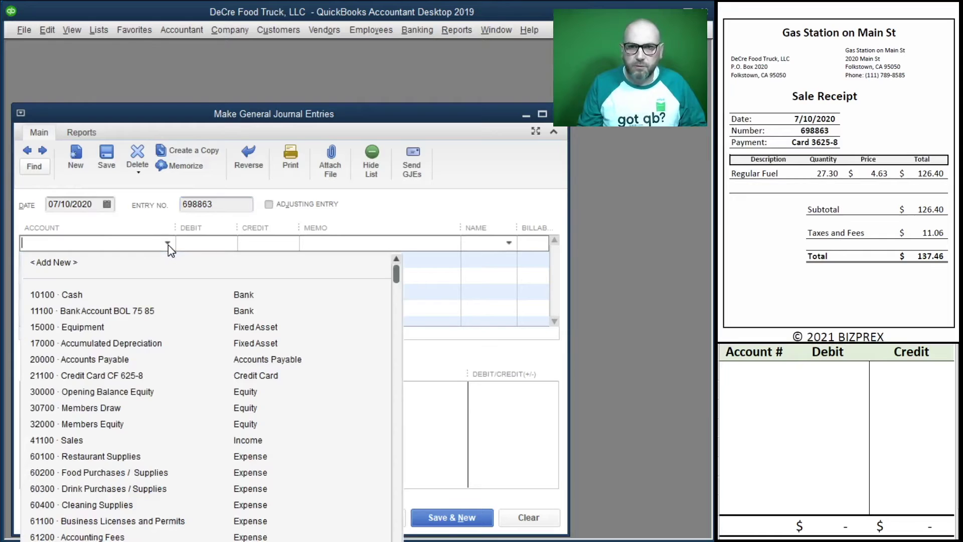
click(153, 374)
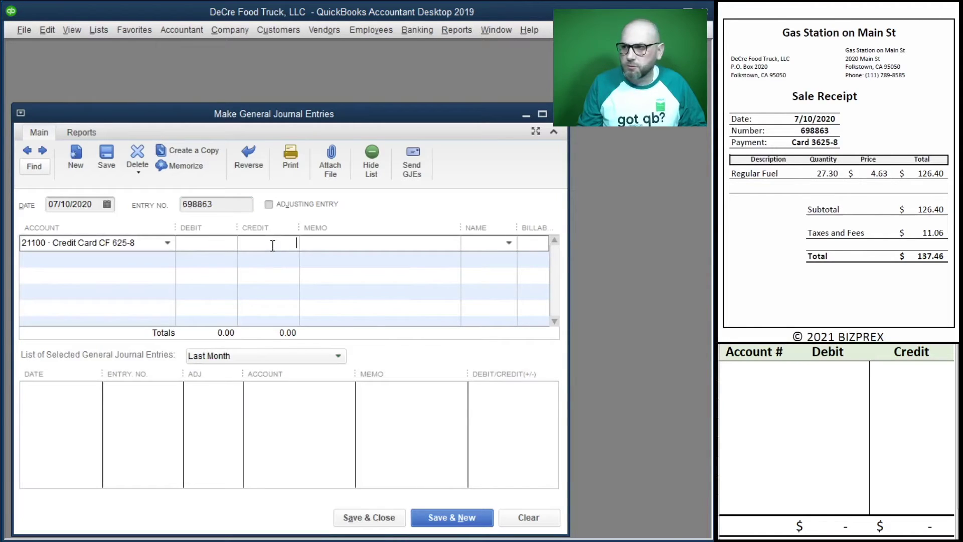
text(137.46)
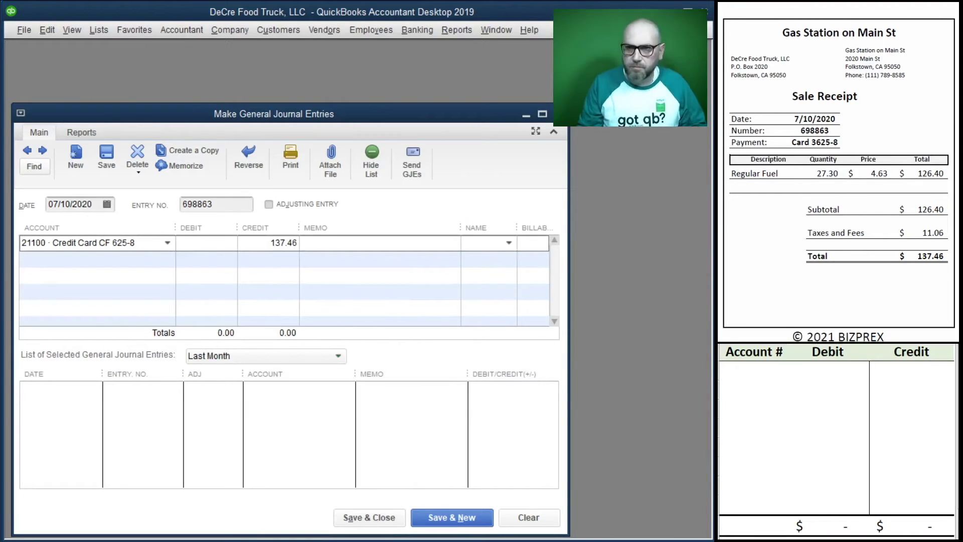
click(186, 203)
drag(214, 205, 143, 196)
key(ctrl+c)
click(383, 248)
key(ctrl+v)
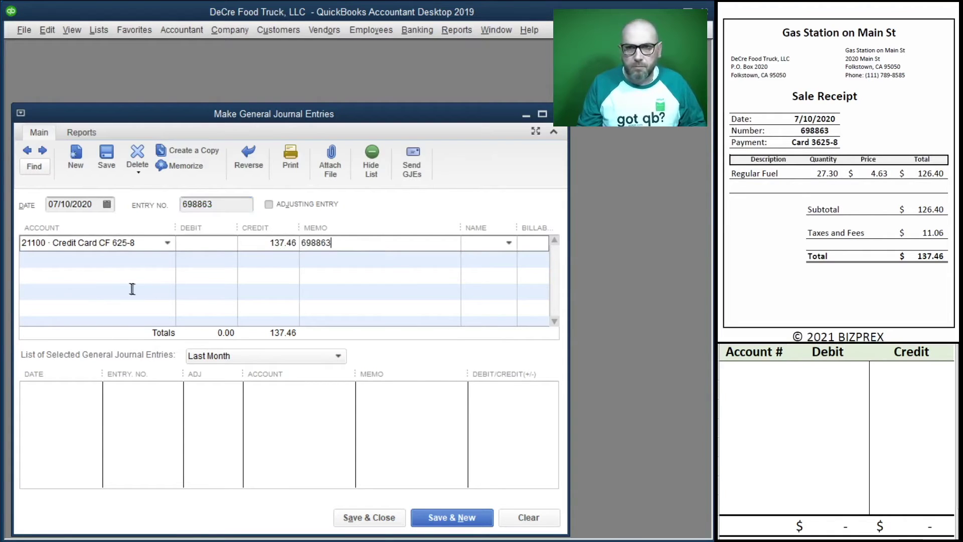
- Assign the second line's 137.46 debit to the 63200 Truck Expense - Fuel account, then save the entry and start a new one
click(118, 260)
text(fu)
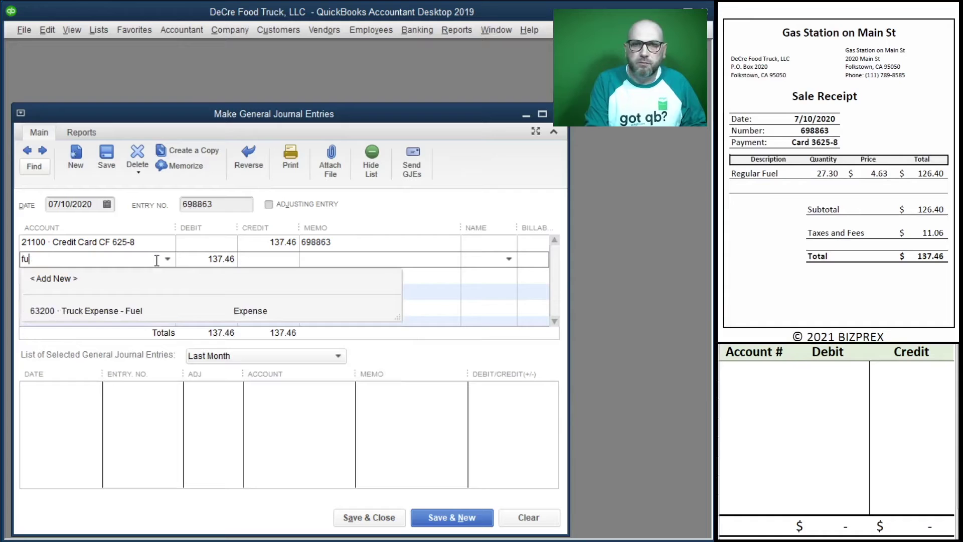
key(Down)
key(Tab)
key(Tab)
key(Tab)
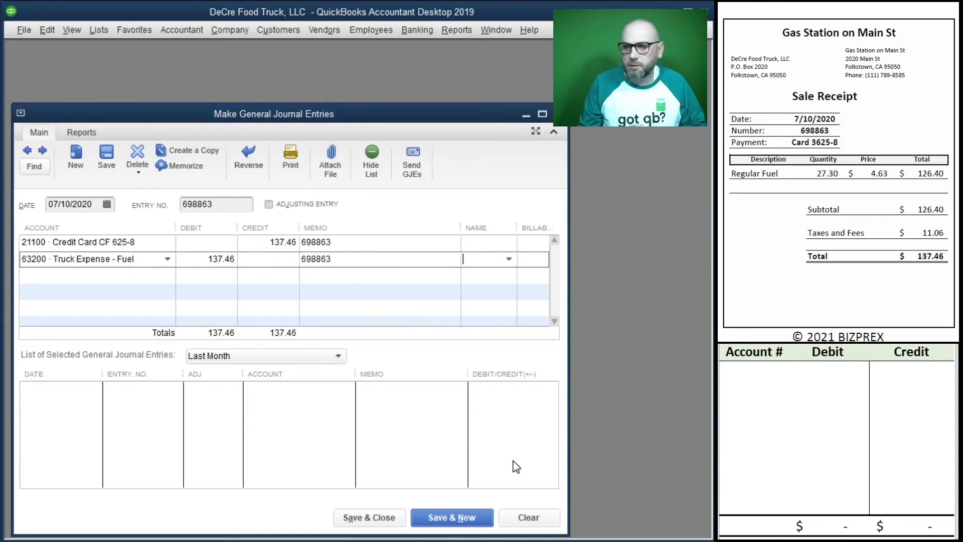
click(458, 521)
- Date the new entry 07/25/2020 and set its number to 187453 for the second gas station receipt
scroll(840, 166, down, 10)
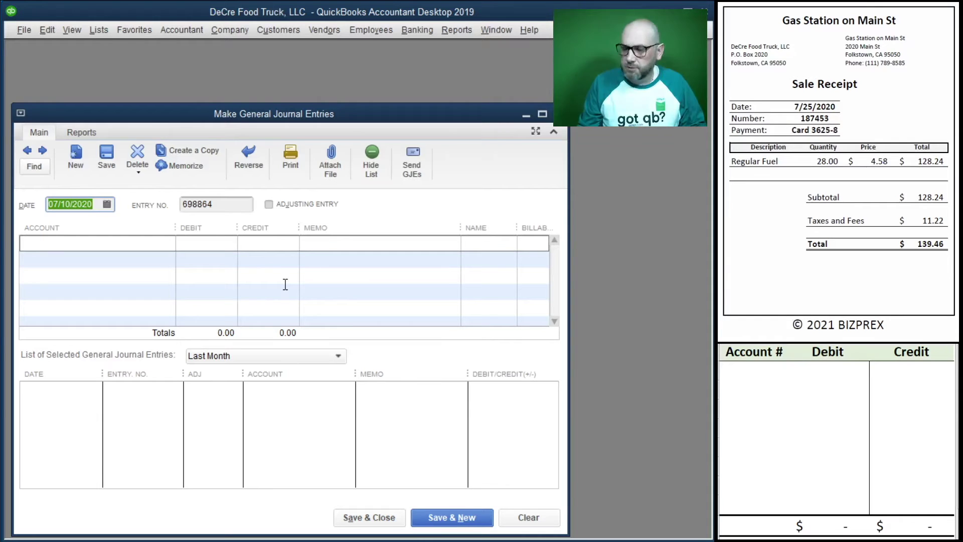
text(7/25/2020)
key(Tab)
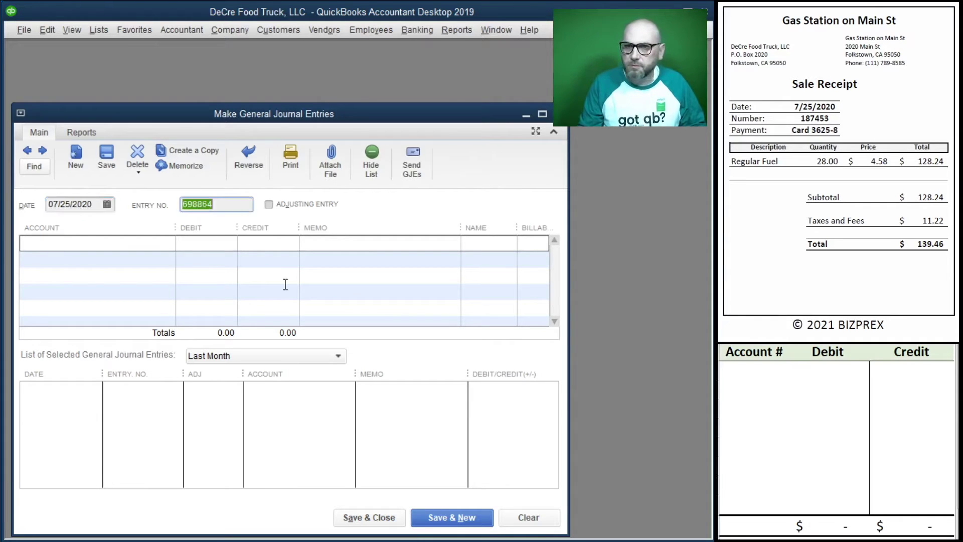
text(187)
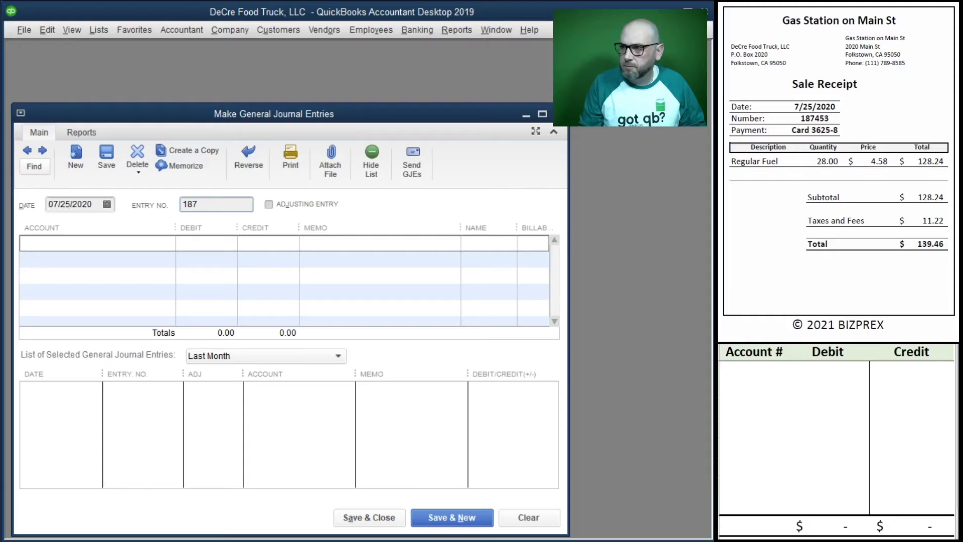
text(453)
key(Tab)
key(Tab)
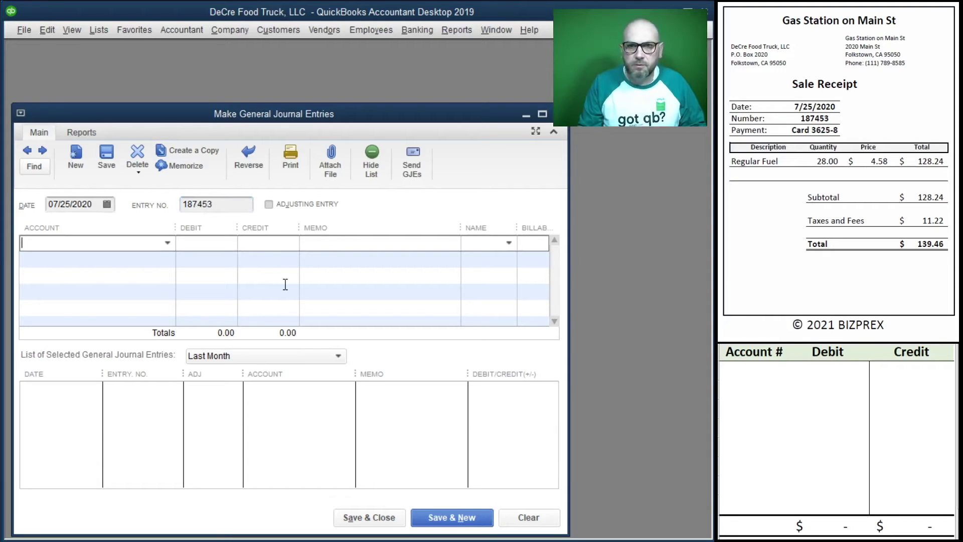
- Credit 139.46 to the 21100 Credit Card account on the first journal line
click(166, 244)
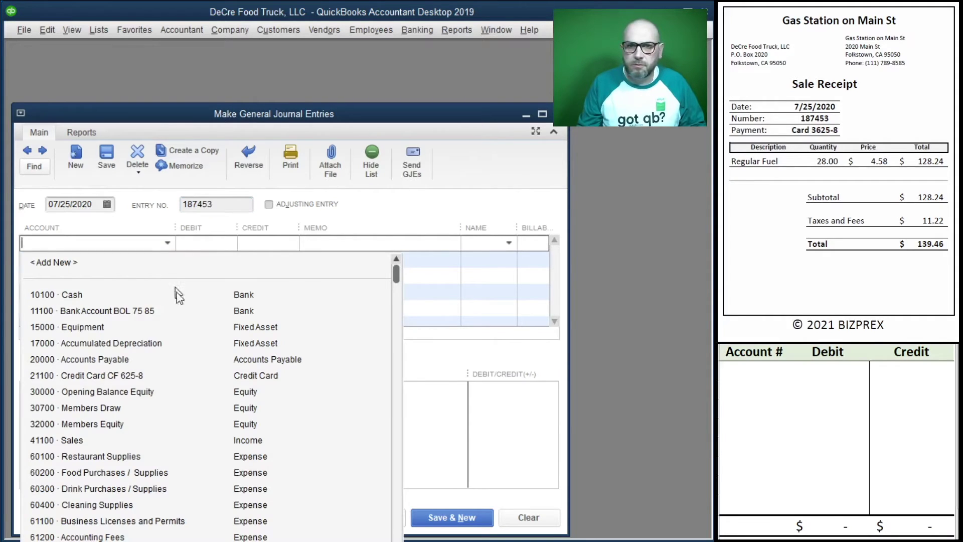
click(156, 376)
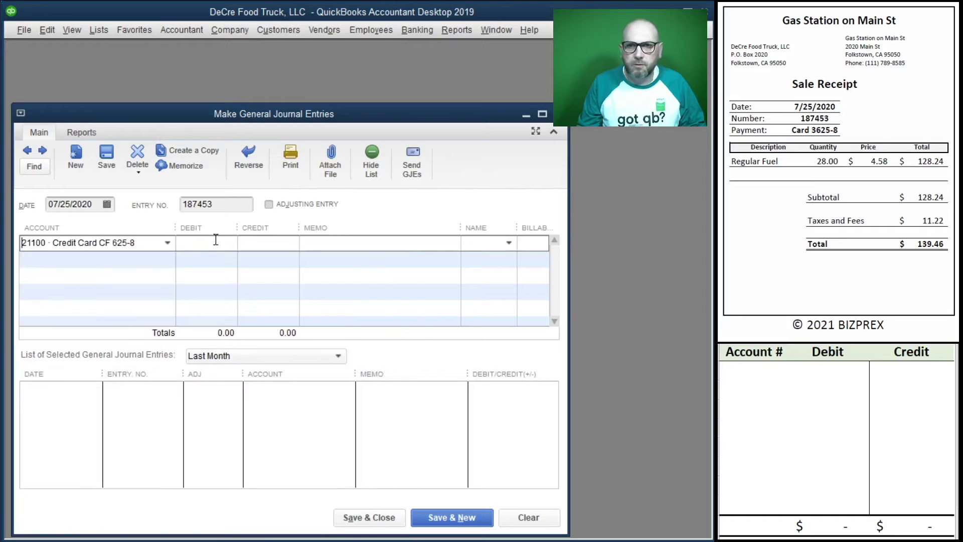
click(262, 244)
text(139)
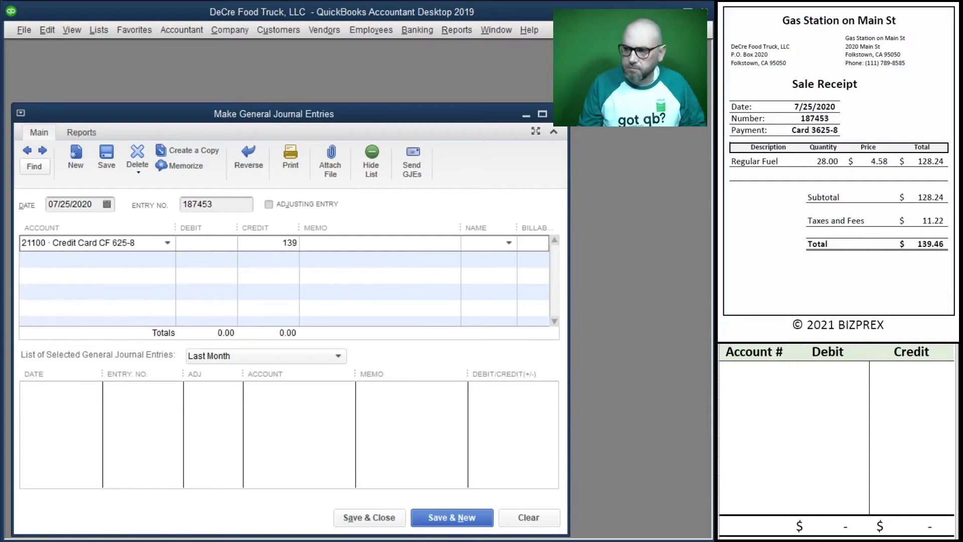
text(.46)
key(Tab)
- Assign the second line's 139.46 debit to the 63200 Truck Expense - Fuel account
click(259, 262)
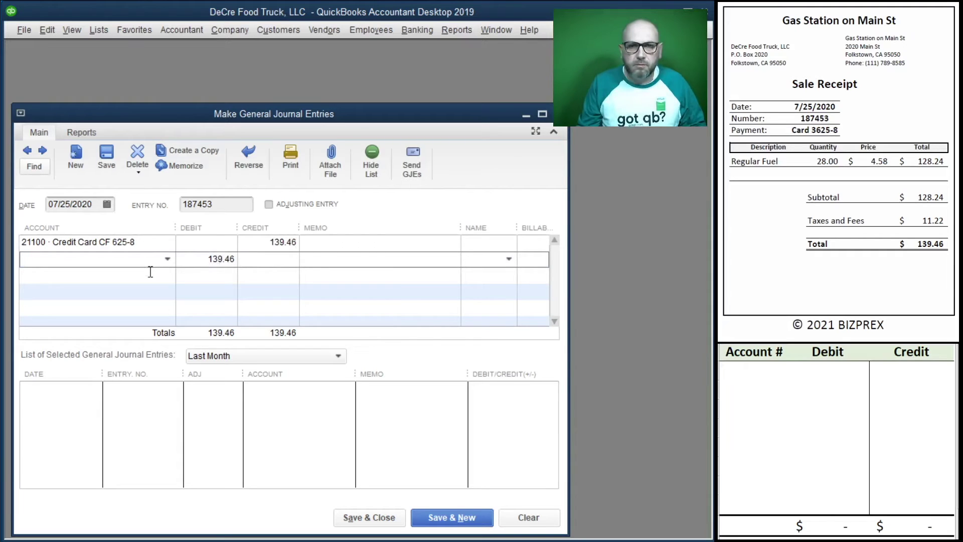
text(fue)
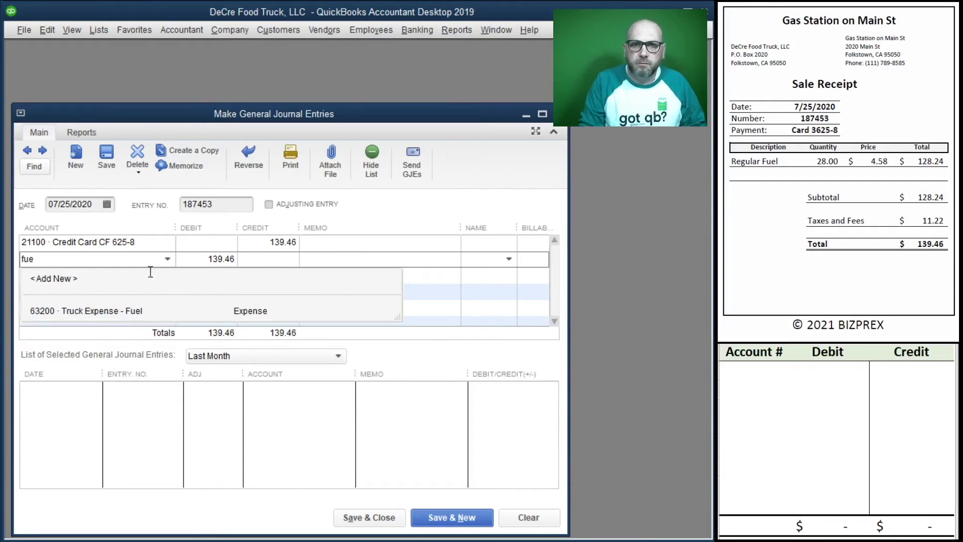
key(Tab)
key(Tab)
- Copy the entry number 187453 into the memo of both lines, then save the entry and start a new one
double_click(223, 204)
key(ctrl+c)
click(383, 240)
key(ctrl+v)
click(351, 259)
key(ctrl+v)
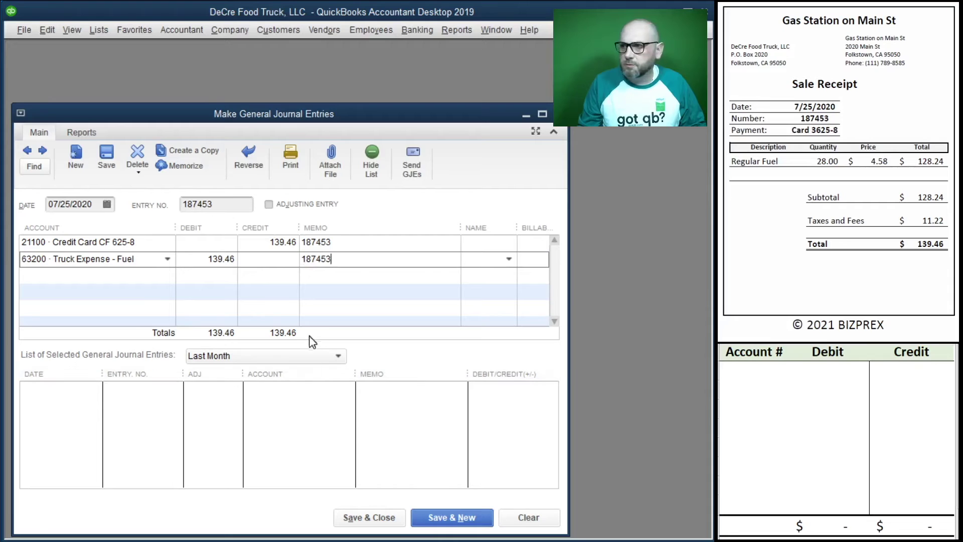
click(449, 522)
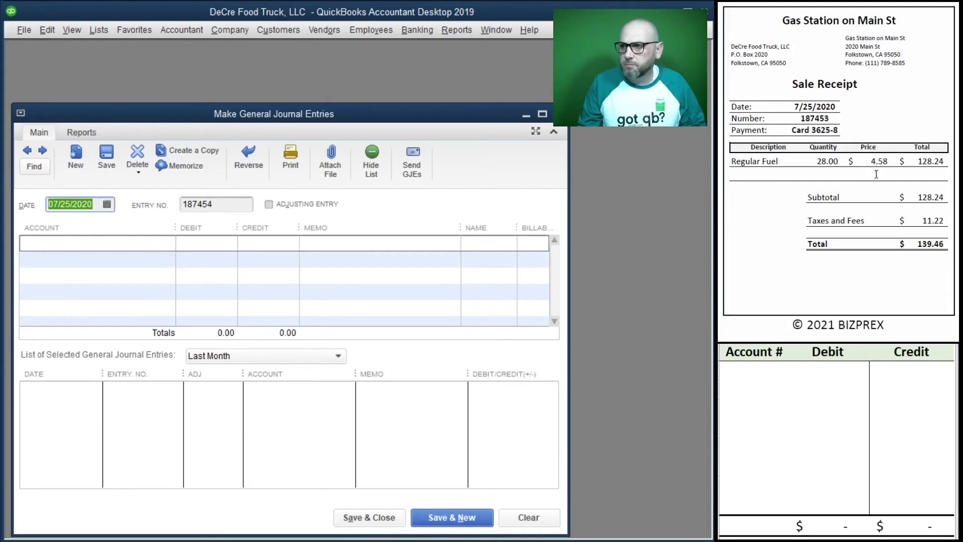
- Bring up the Online Market receipt, date the new entry 07/10/2020 and set its number to 748-ZW-49
scroll(880, 176, down, 5)
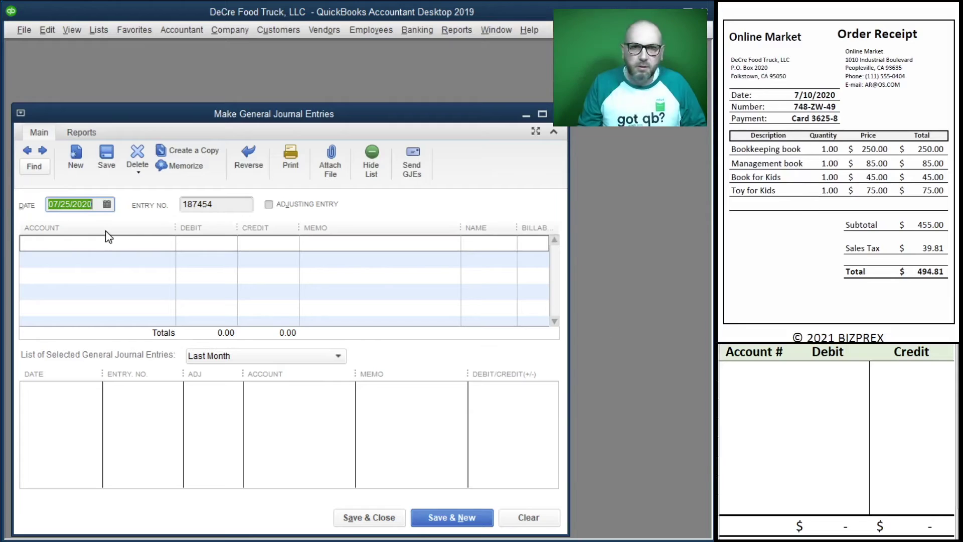
text(7)
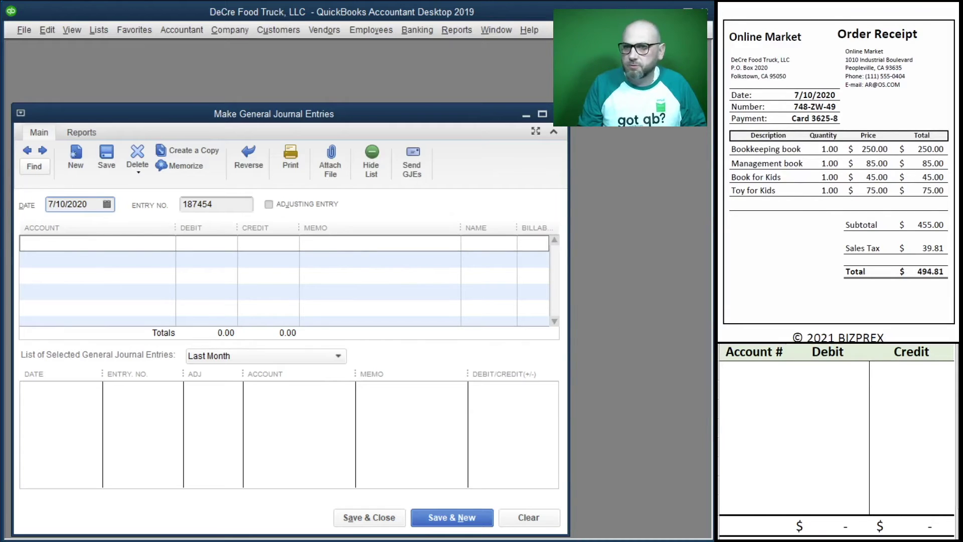
key(Tab)
text(74)
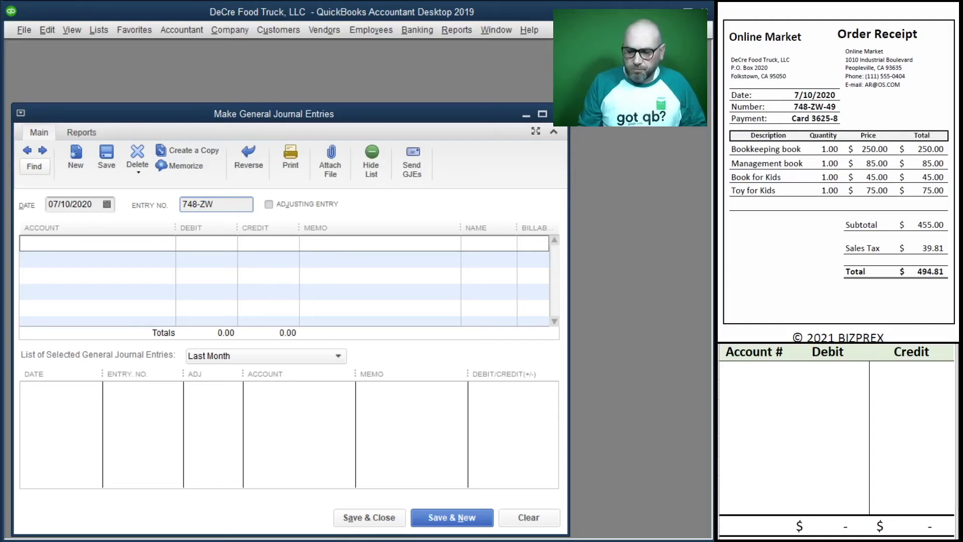
text(8-ZW-49)
key(Tab)
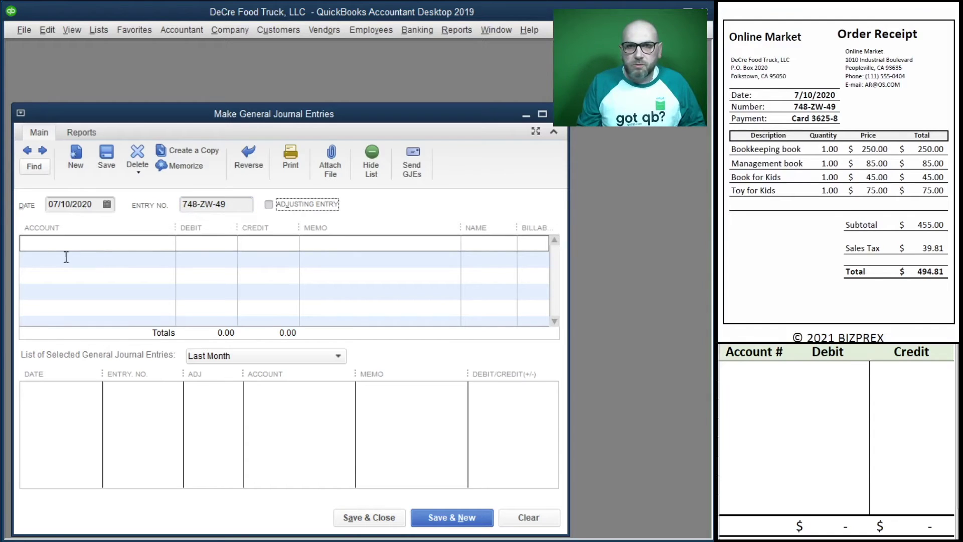
- Enter the entry number 748-ZW-49 as memo on the first four journal lines
click(233, 205)
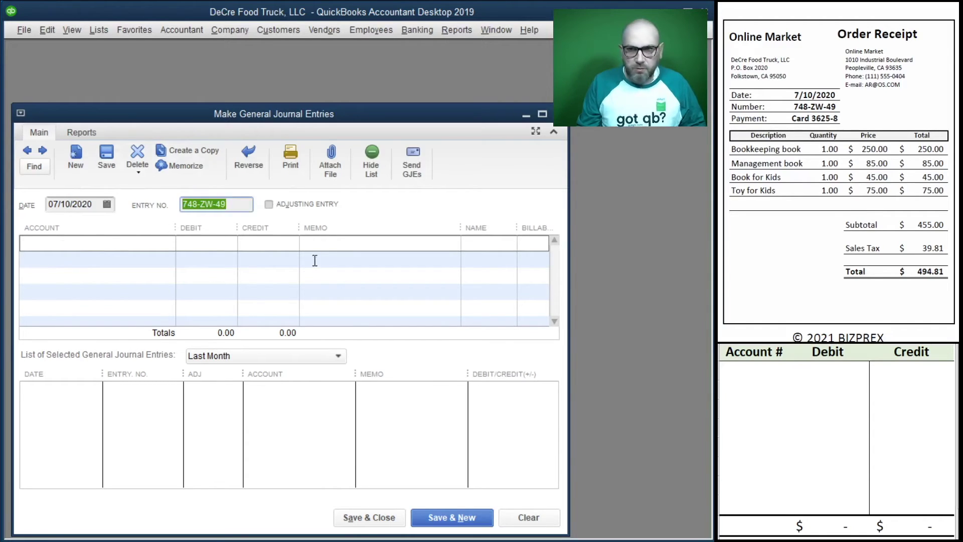
click(321, 243)
key(ctrl+v)
click(332, 262)
click(333, 276)
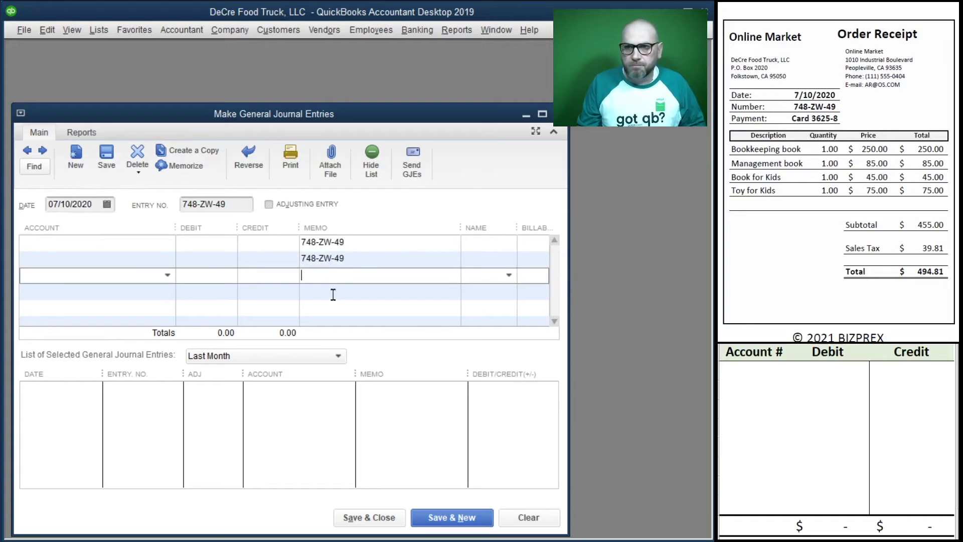
click(330, 292)
click(95, 246)
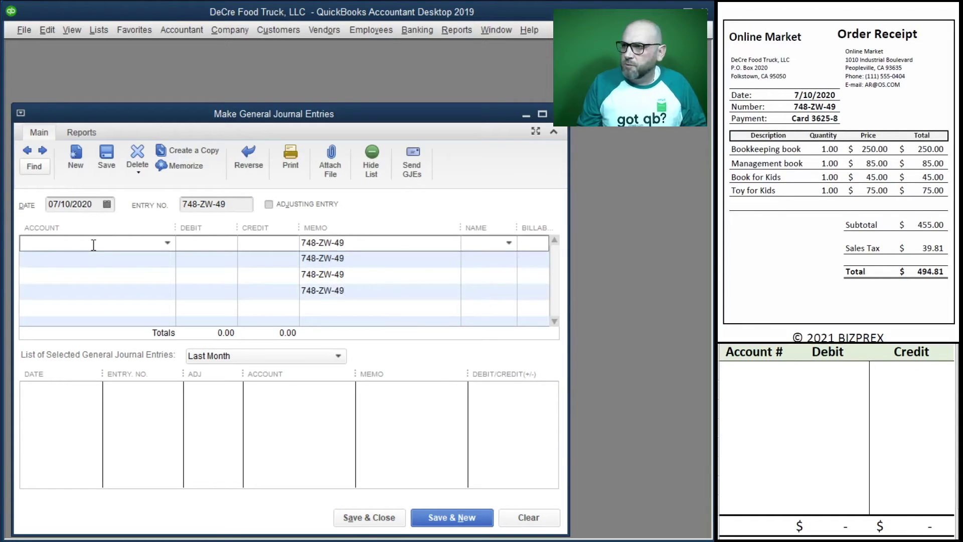
- Clear the memos on the third and fourth lines, keeping them only on the first two
drag(405, 275, 311, 277)
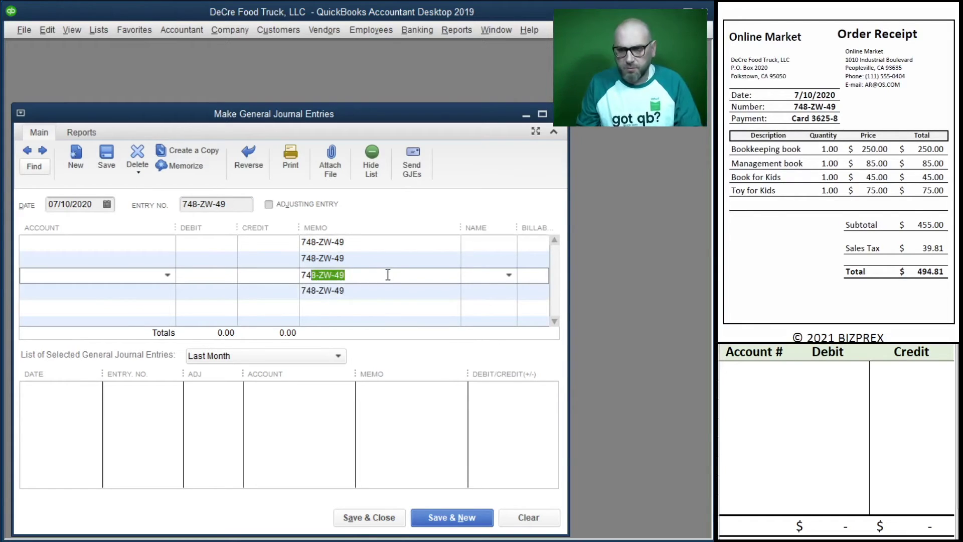
key(BackSpace)
key(BackSpace)
key(BackSpace)
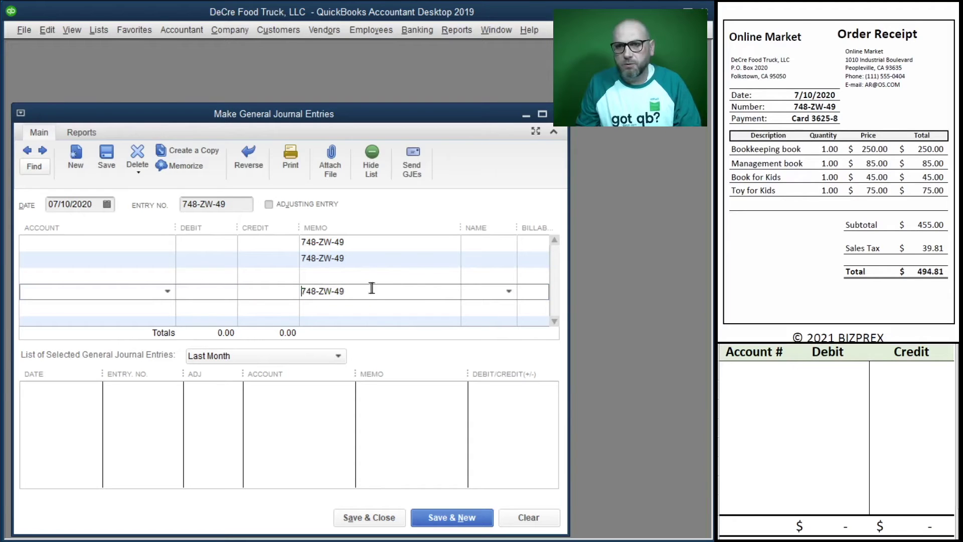
- Look through the account list for an expense account that suits the books on the Online Market receipt
click(75, 243)
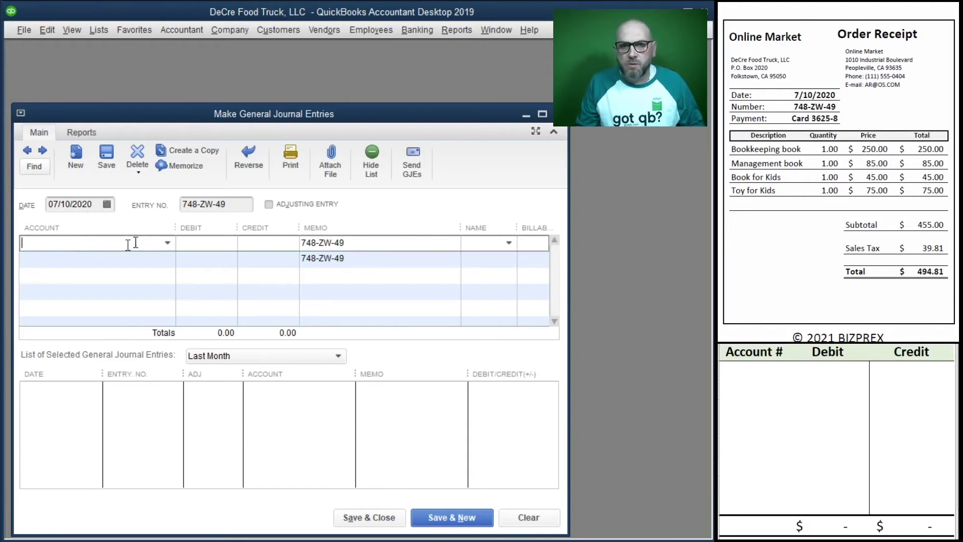
click(169, 244)
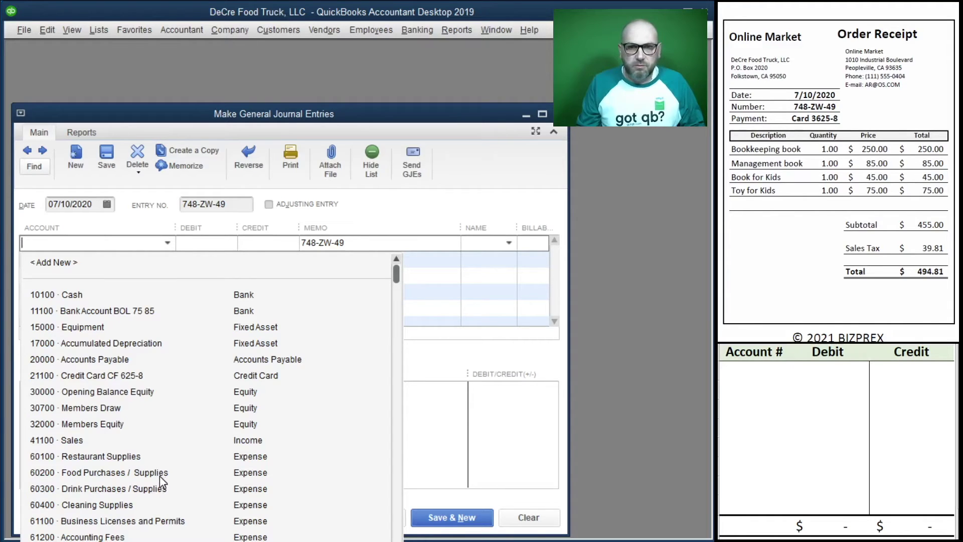
scroll(164, 483, down, 3)
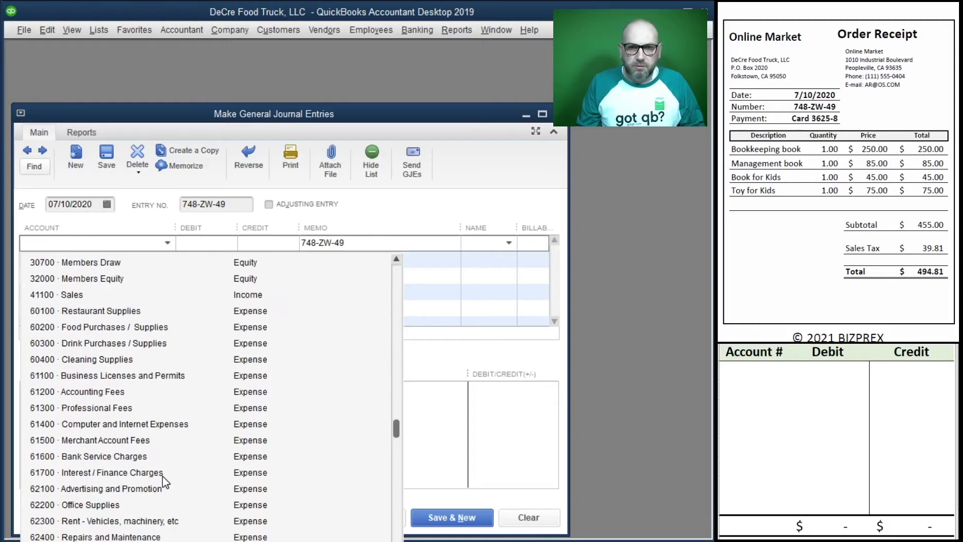
scroll(164, 482, down, 1)
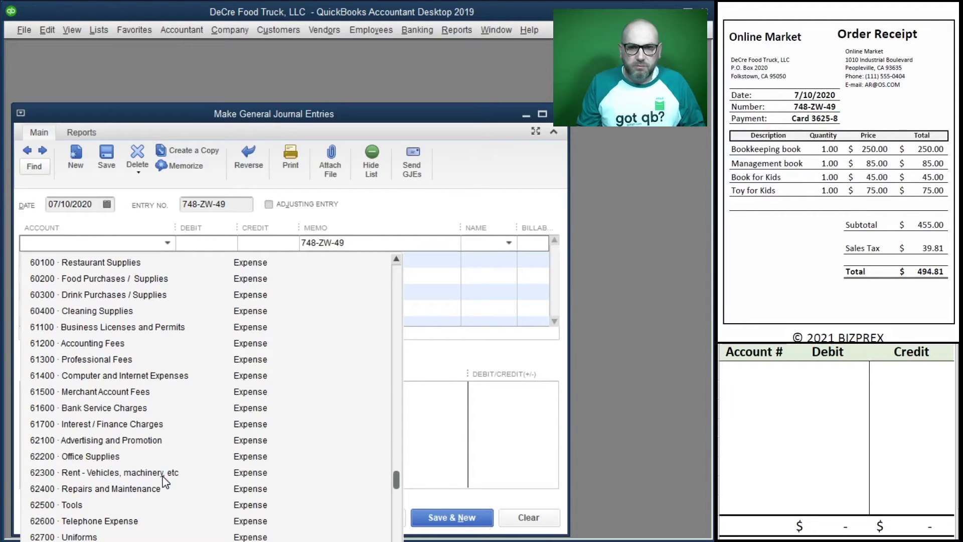
scroll(164, 483, down, 1)
scroll(165, 483, down, 1)
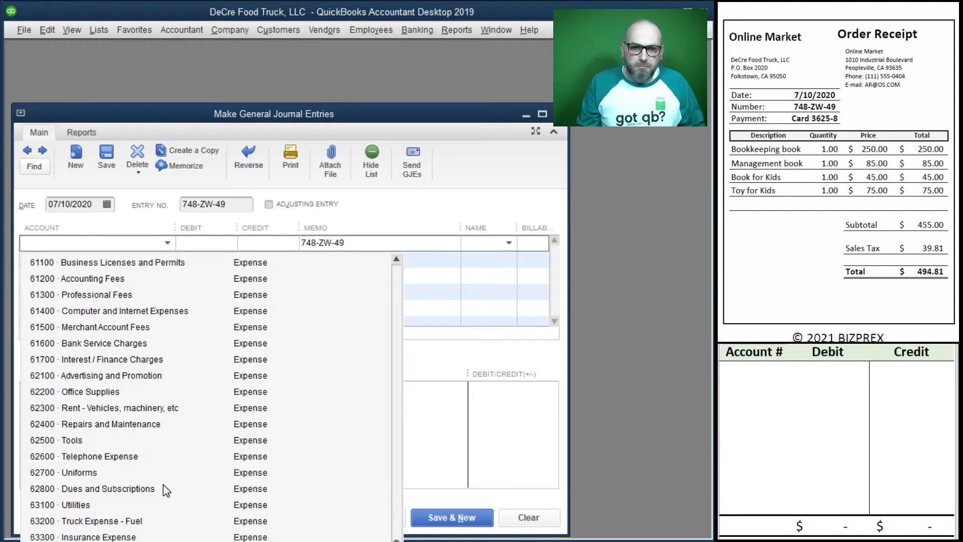
scroll(163, 484, up, 5)
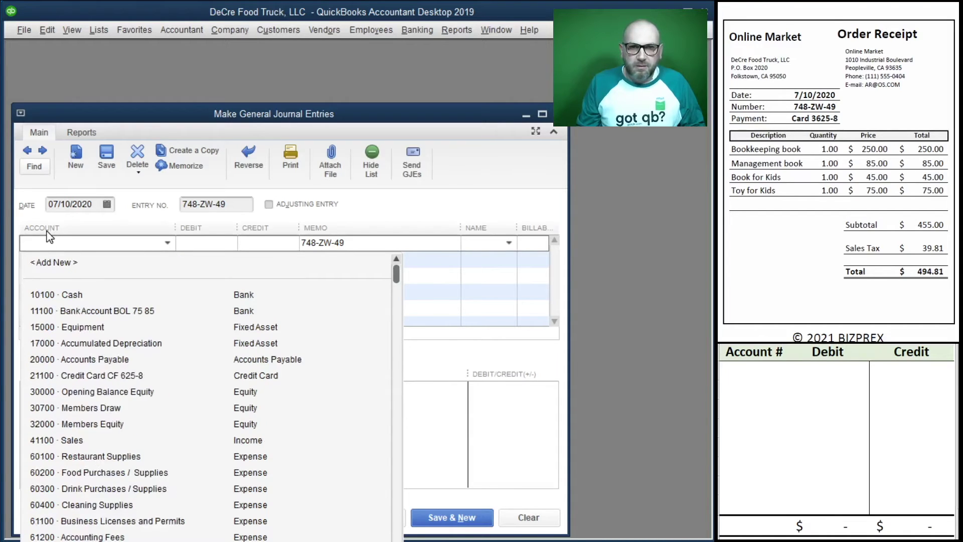
click(56, 242)
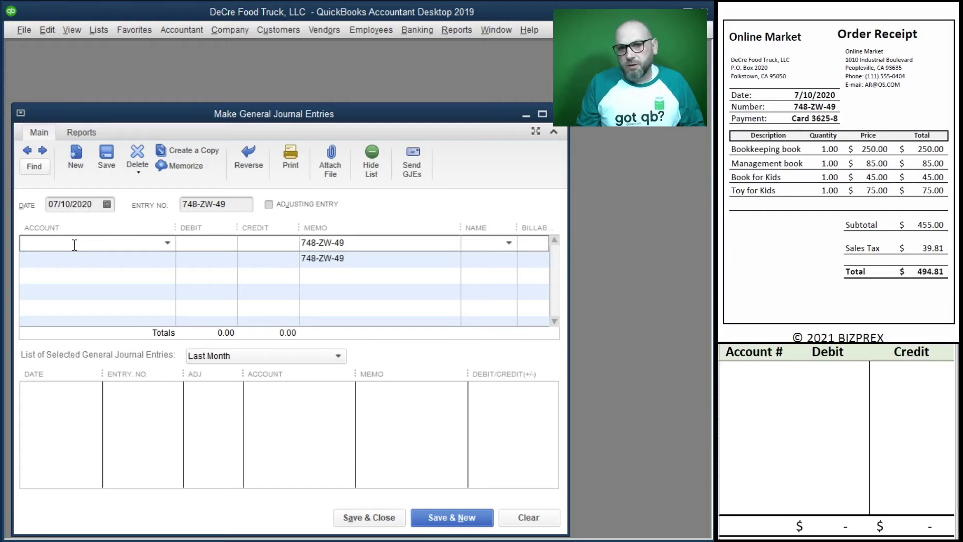
click(167, 243)
scroll(133, 437, down, 5)
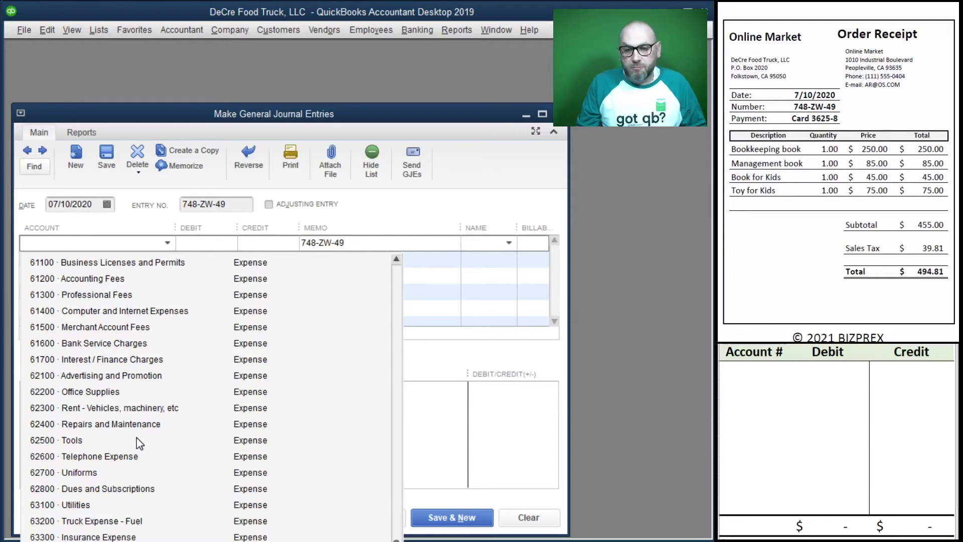
scroll(151, 442, up, 3)
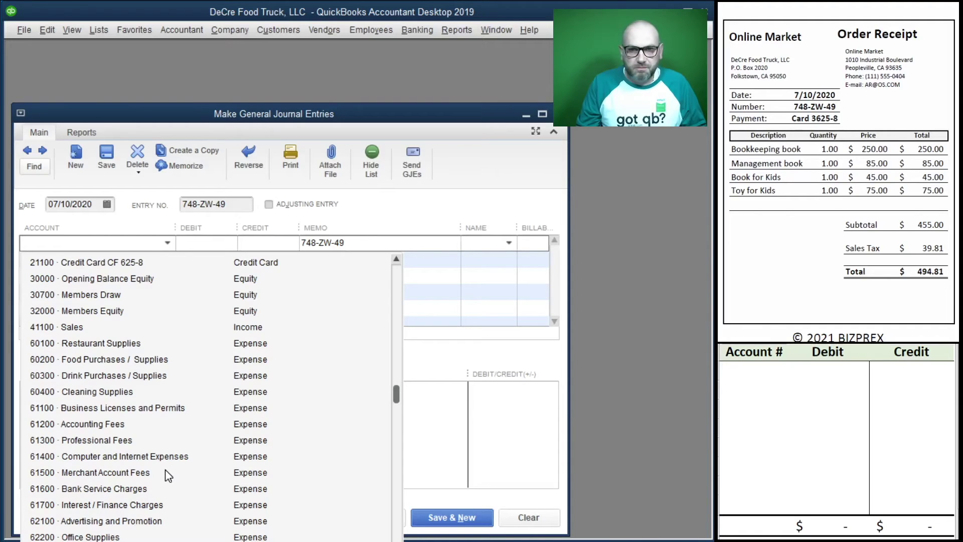
scroll(172, 468, down, 3)
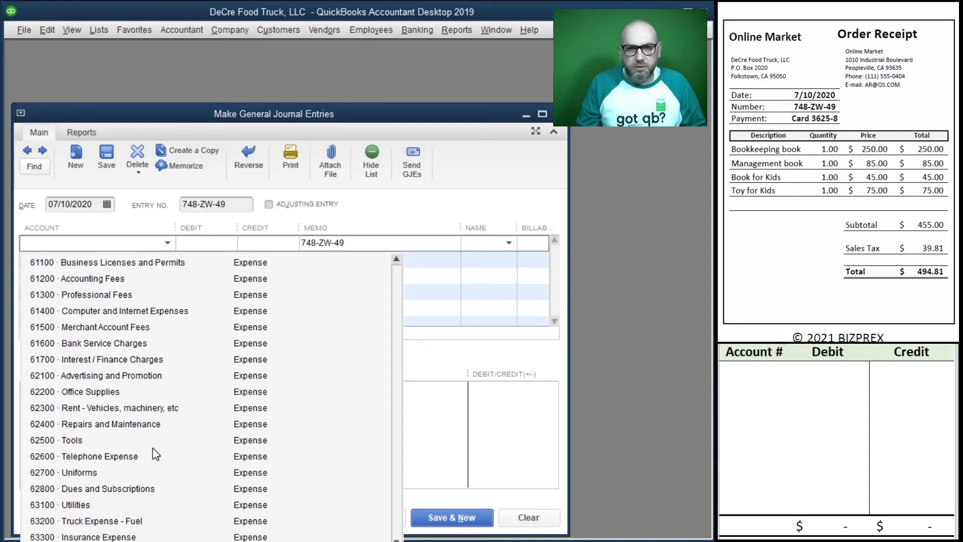
- Set up a new Expense account named Training Materials for the first line and save it without an account number
click(56, 241)
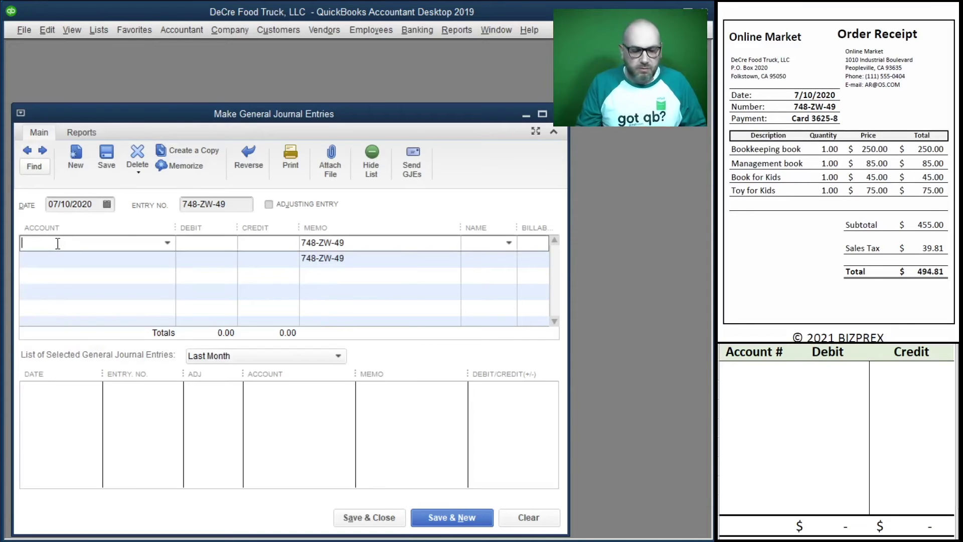
text(Training Materials)
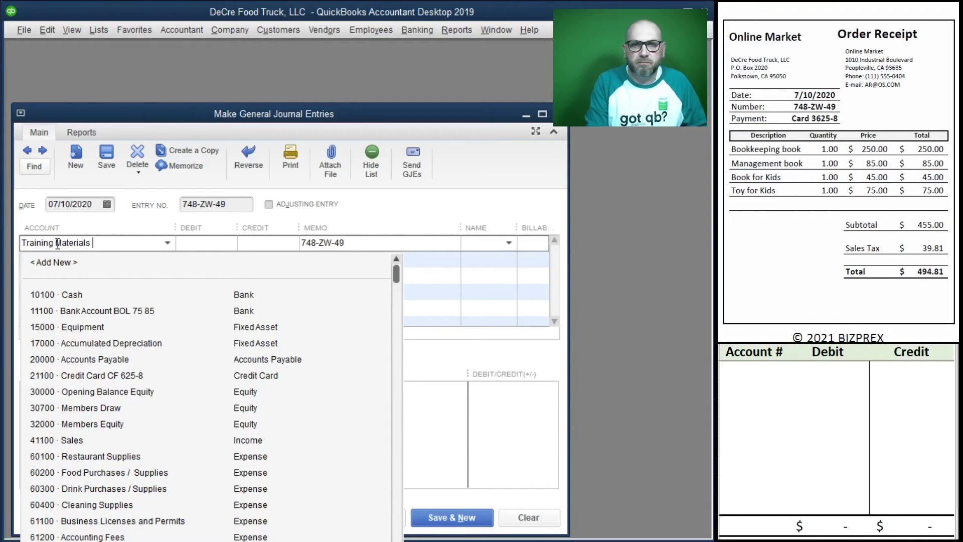
key(Tab)
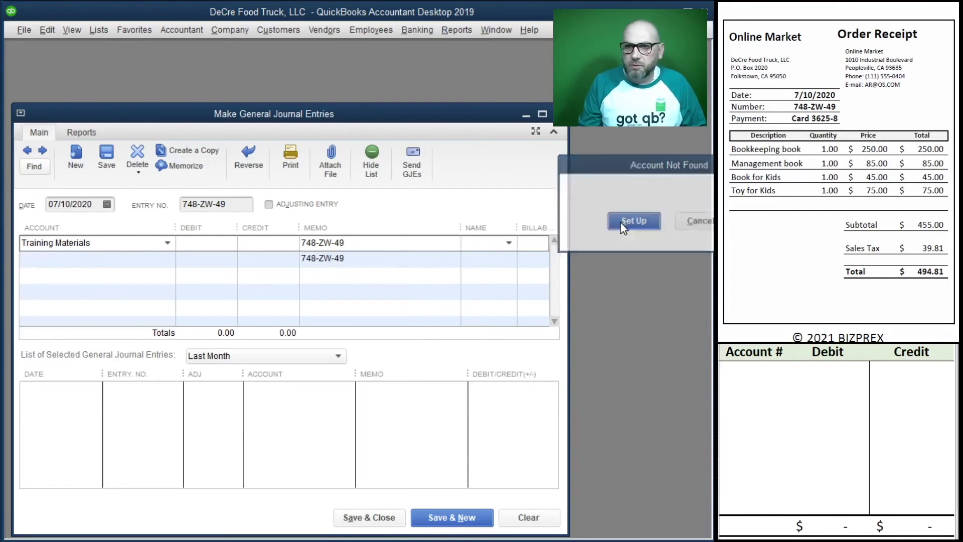
click(625, 221)
click(232, 258)
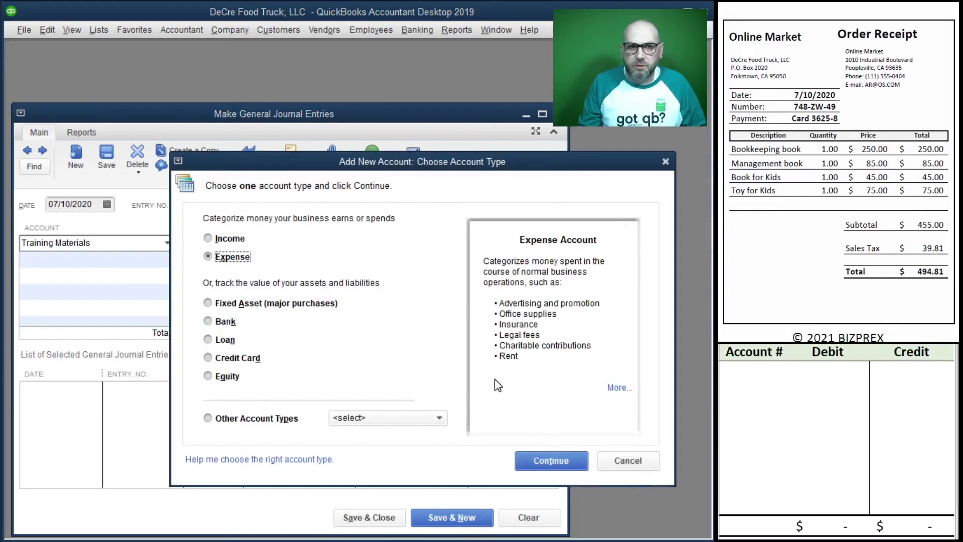
click(553, 460)
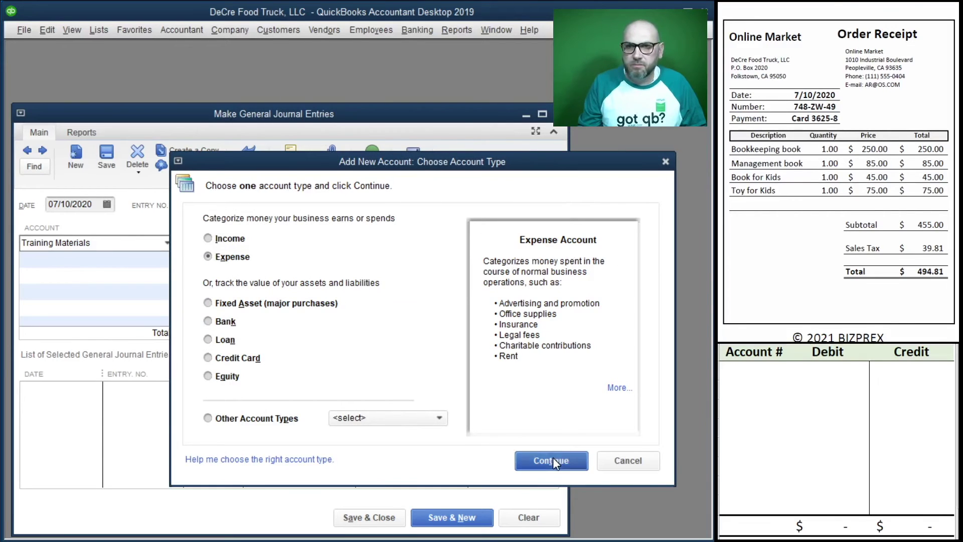
drag(478, 153, 331, 157)
drag(266, 159, 312, 157)
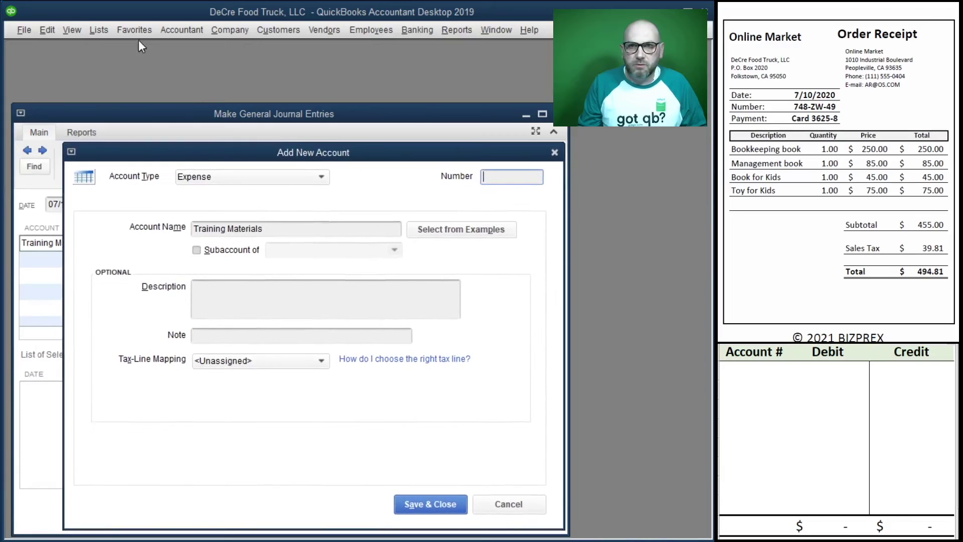
click(502, 174)
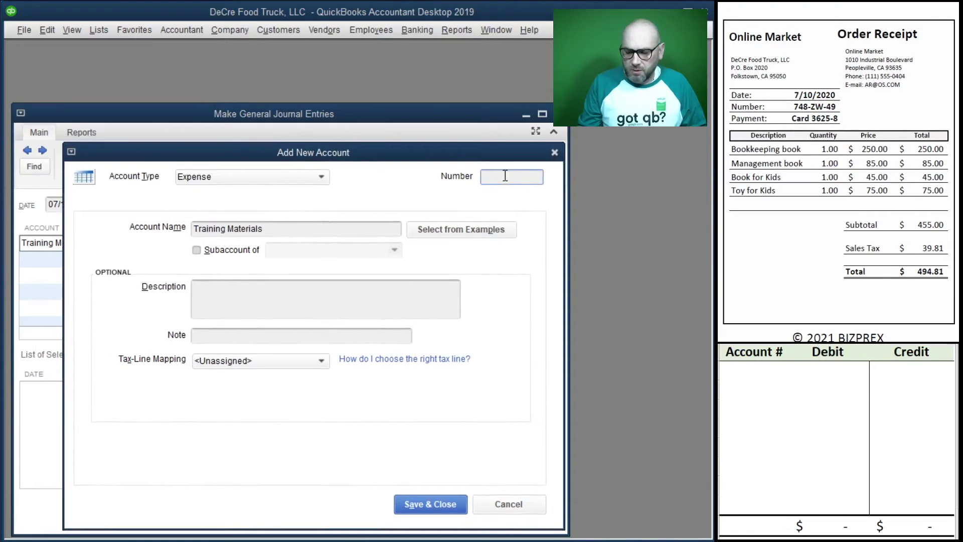
click(429, 508)
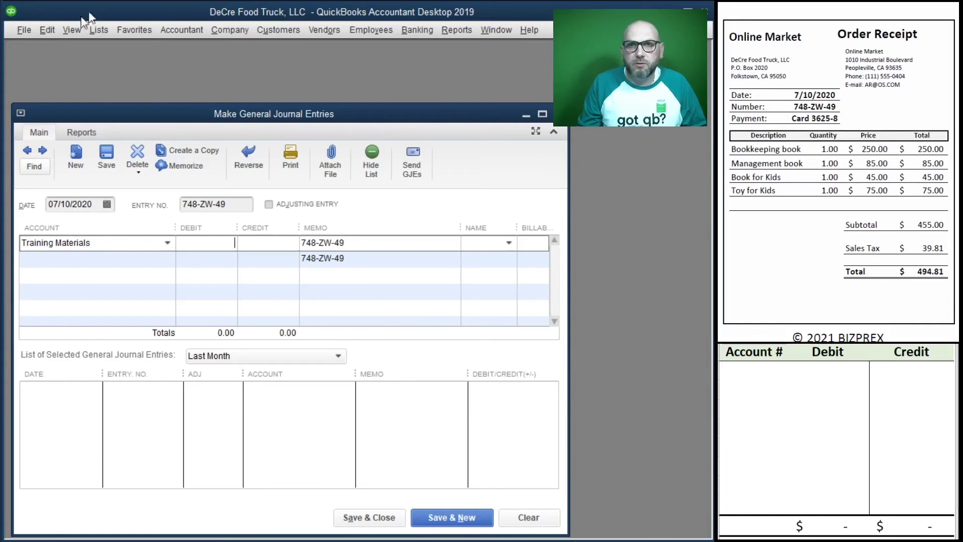
- In the chart of accounts, find a free expense number and assign 62900 to the Training Materials account
click(98, 30)
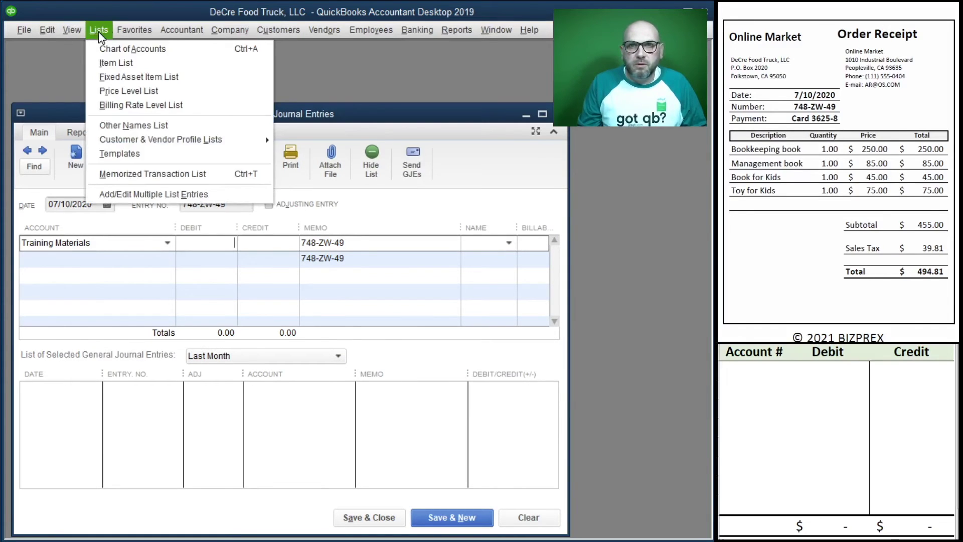
click(132, 49)
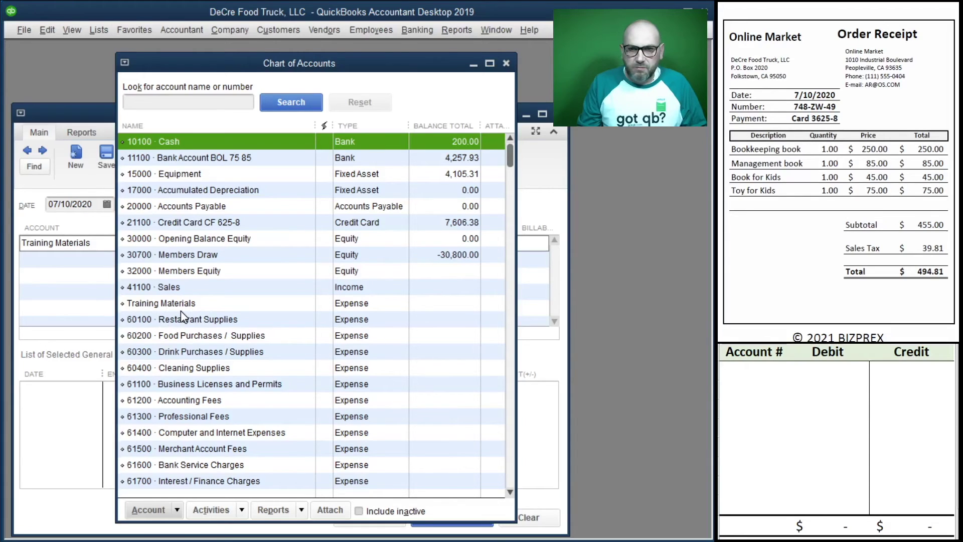
scroll(181, 316, down, 1)
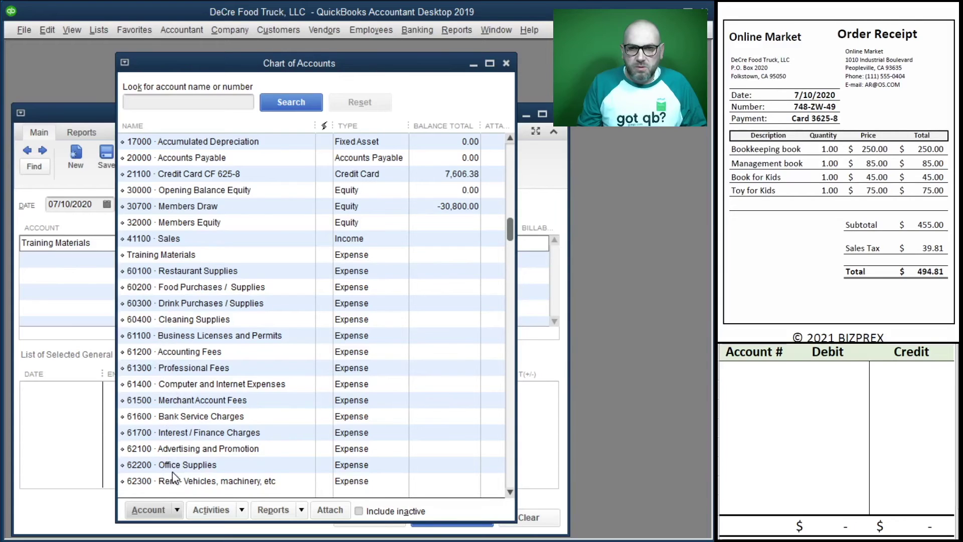
scroll(174, 477, down, 1)
scroll(182, 479, down, 1)
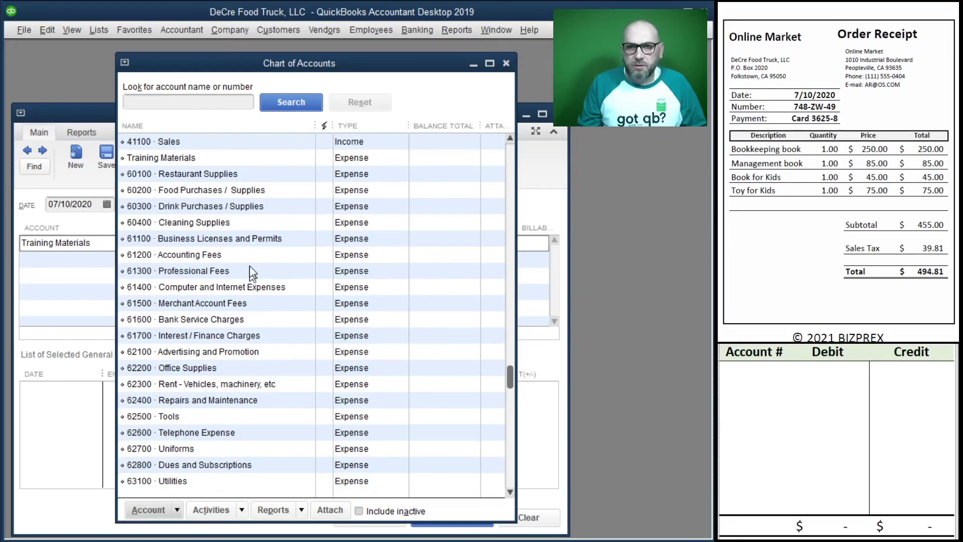
scroll(248, 273, up, 3)
click(209, 303)
right_click(210, 303)
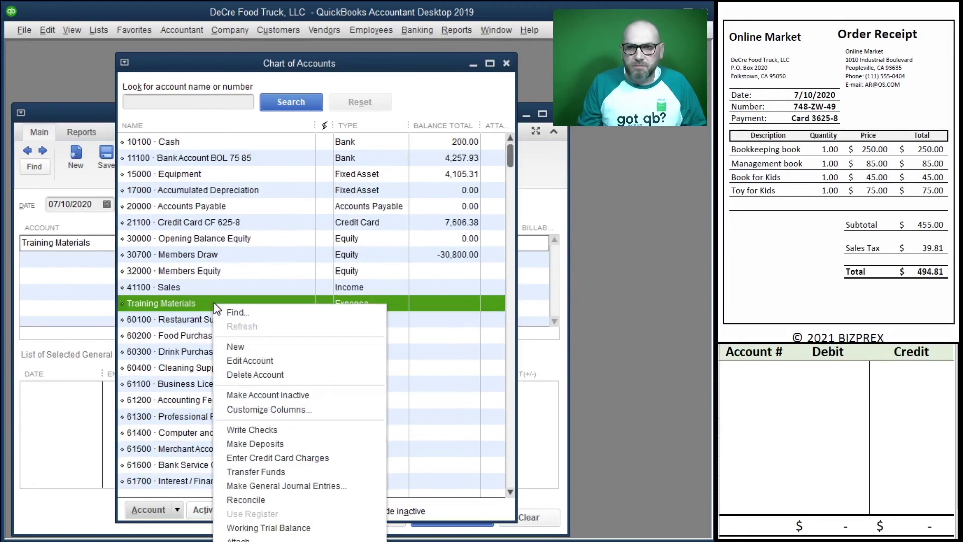
click(236, 362)
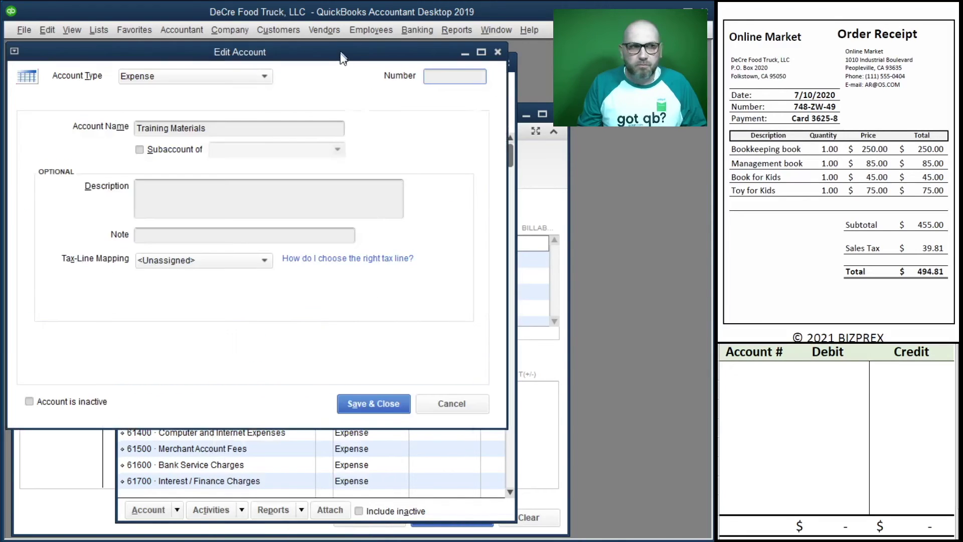
drag(340, 52, 339, 137)
text(62900)
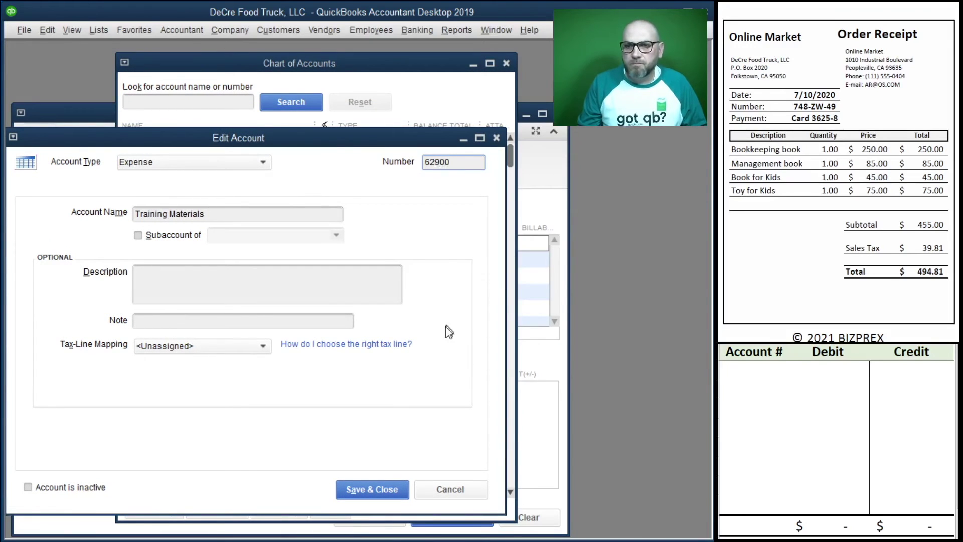
click(365, 489)
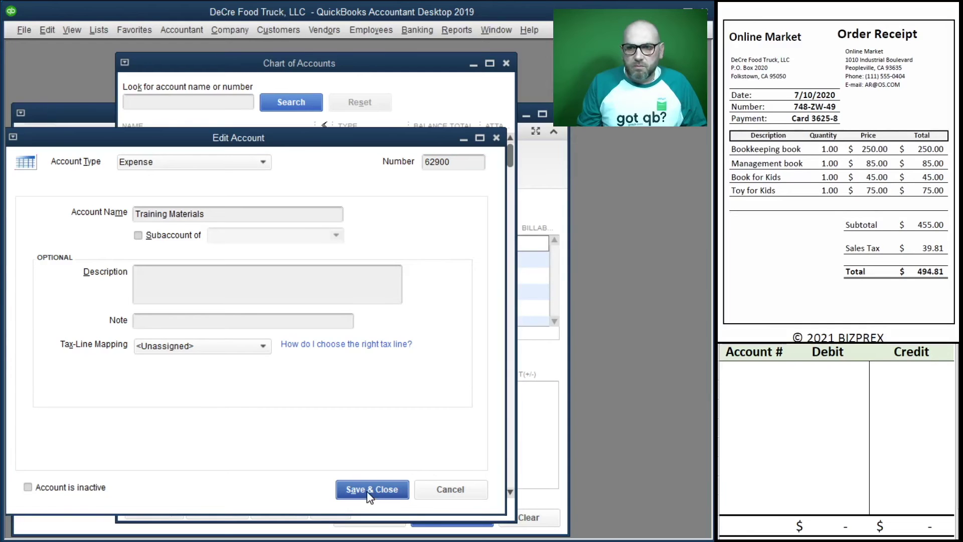
click(369, 493)
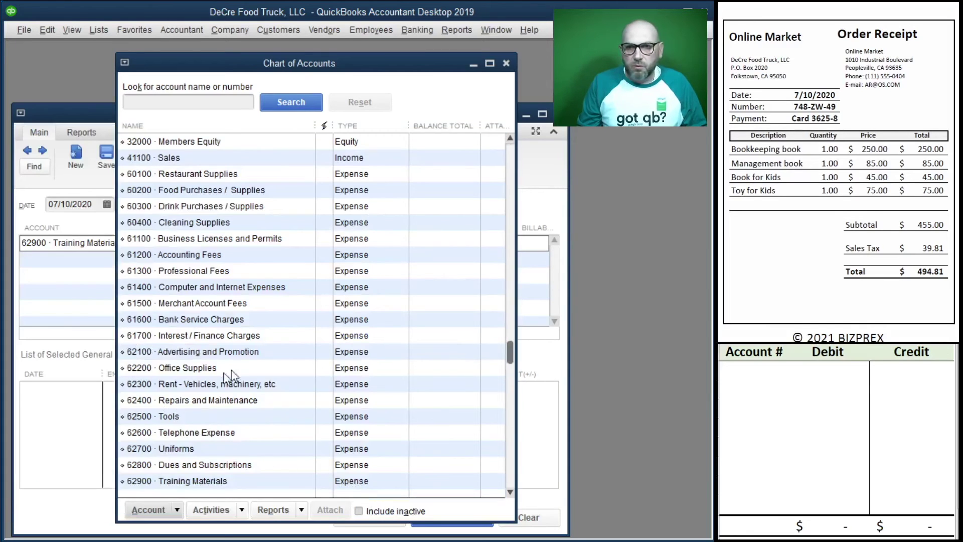
scroll(229, 402, down, 1)
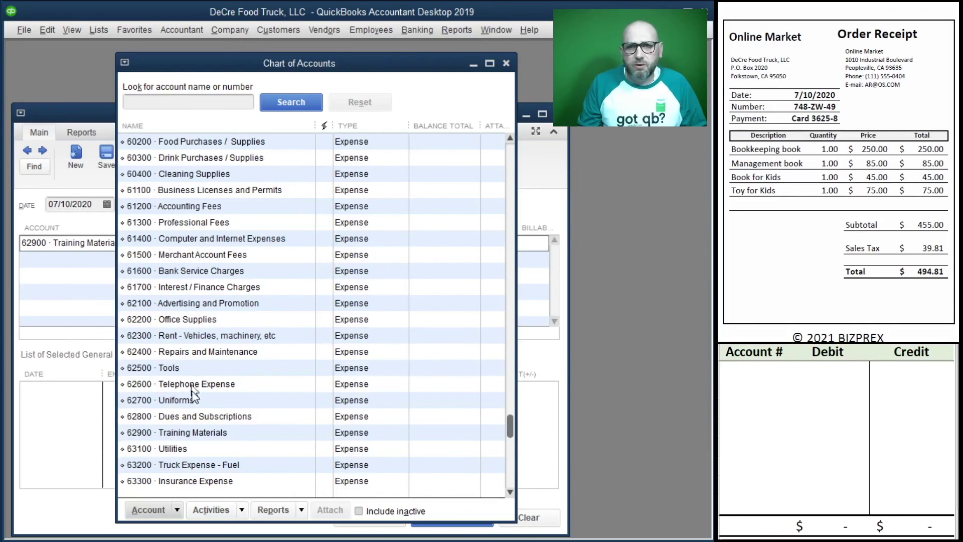
click(507, 63)
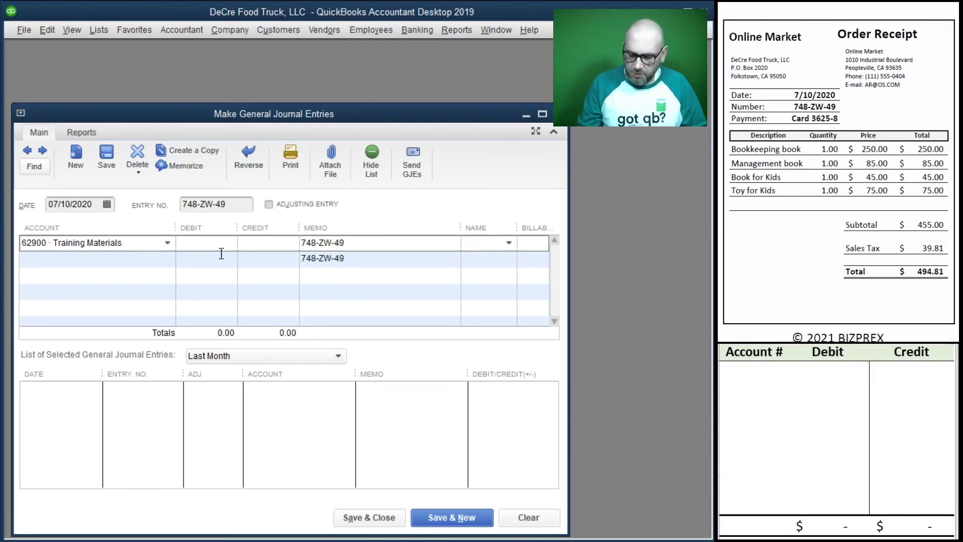
- Debit Training Materials 364.31 on the first journal line for the two business books, including sales tax
text(4.31)
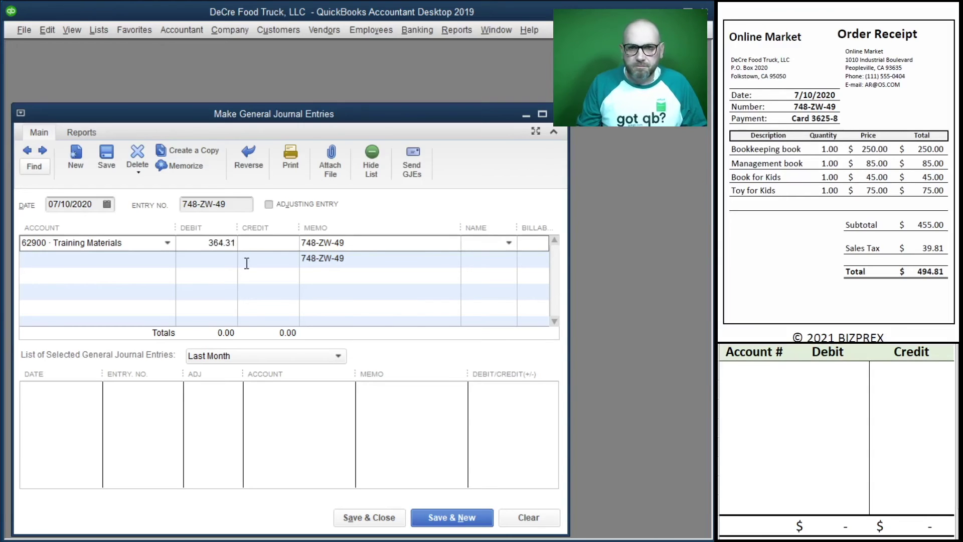
key(Tab)
key(Tab)
key(Tab)
key(Tab)
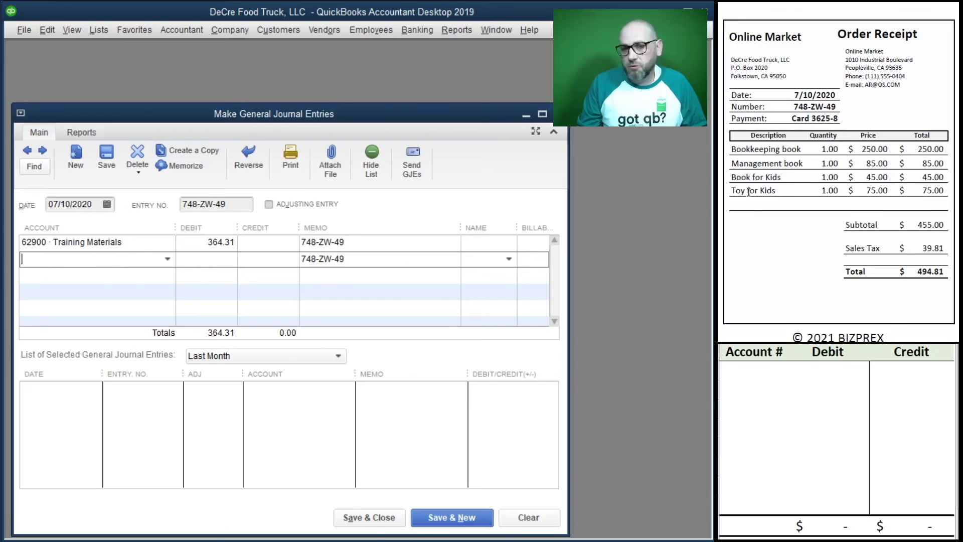
- Debit 30700 Members Draw 130.50 on the second line for the kids' book and toy
text(Draw)
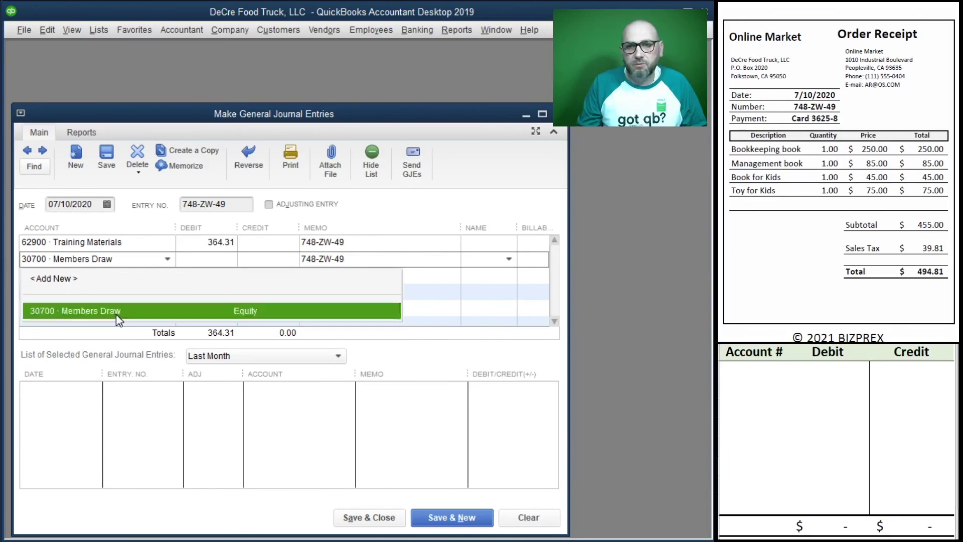
click(121, 313)
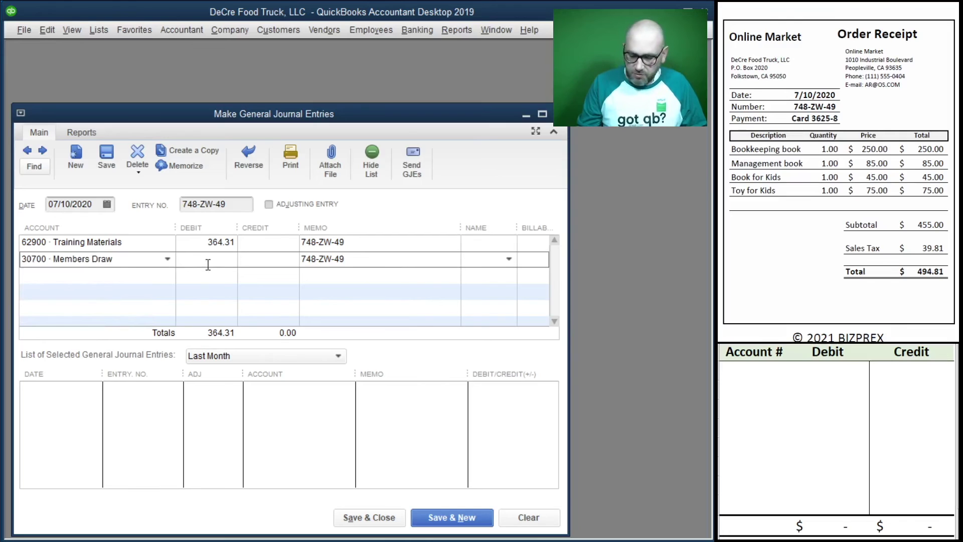
text(0.50)
key(Tab)
key(Tab)
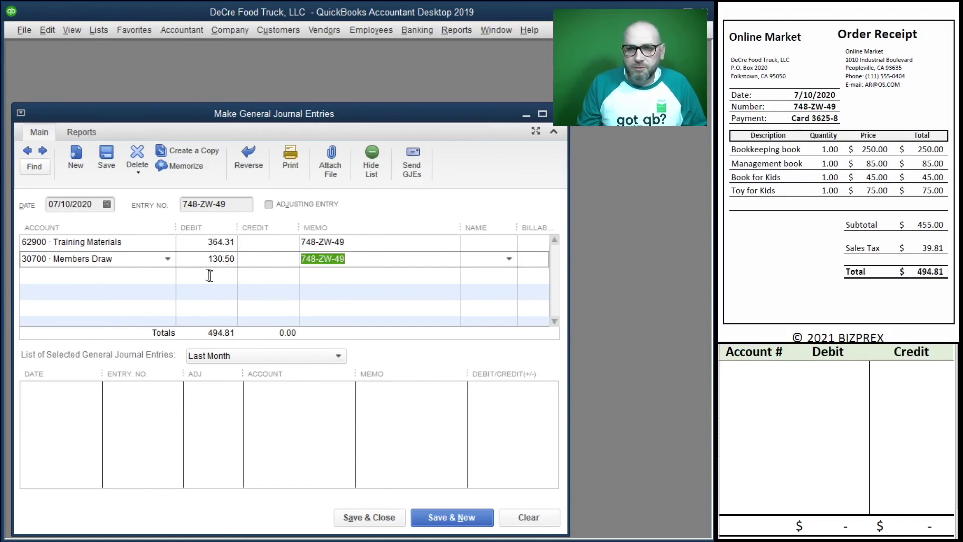
- Credit the 21100 Credit Card account 494.81 on the third line and save the entry, continuing with a new one
click(110, 281)
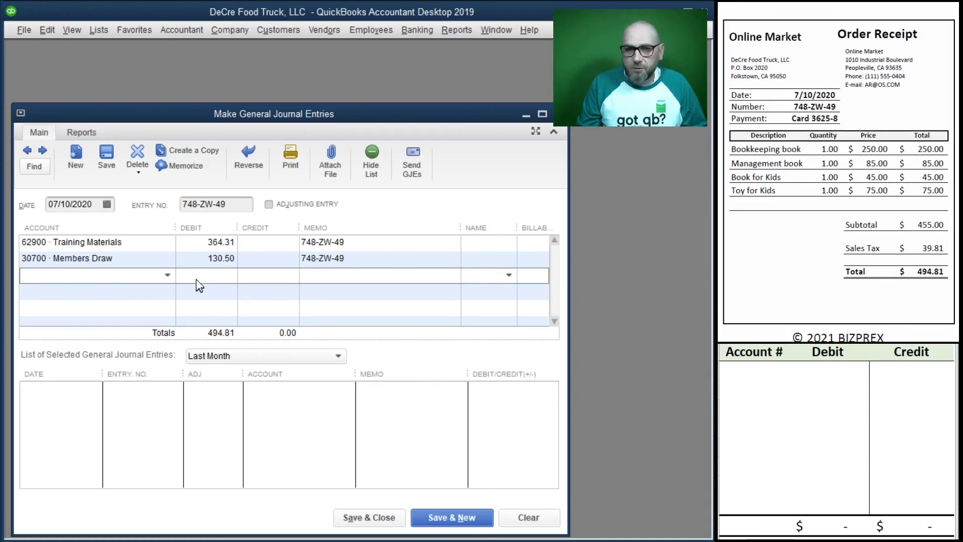
click(167, 275)
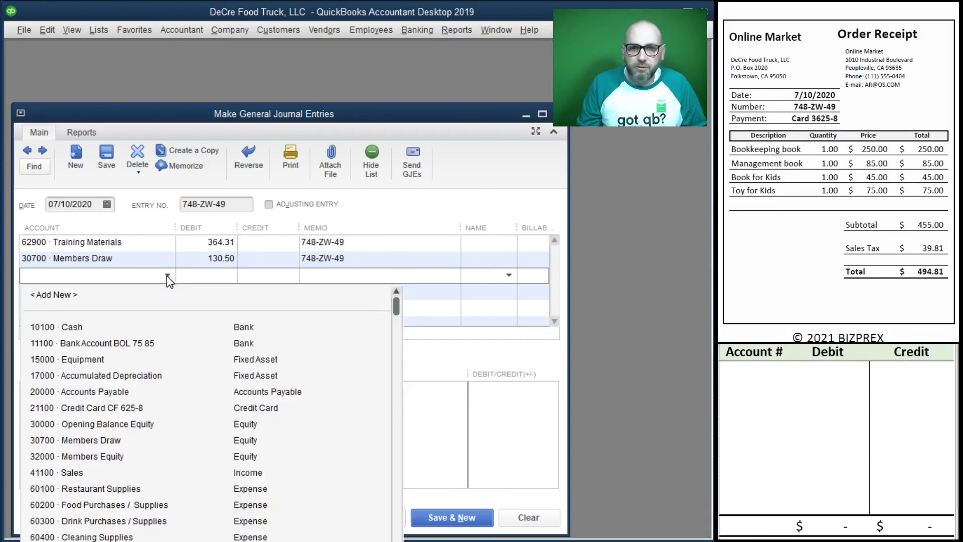
click(129, 412)
click(274, 276)
text(494.81)
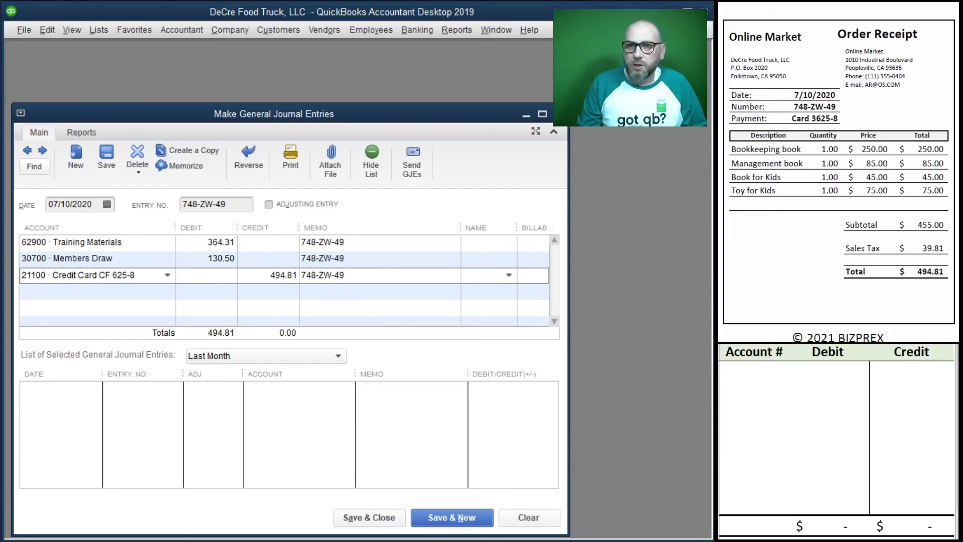
key(Down)
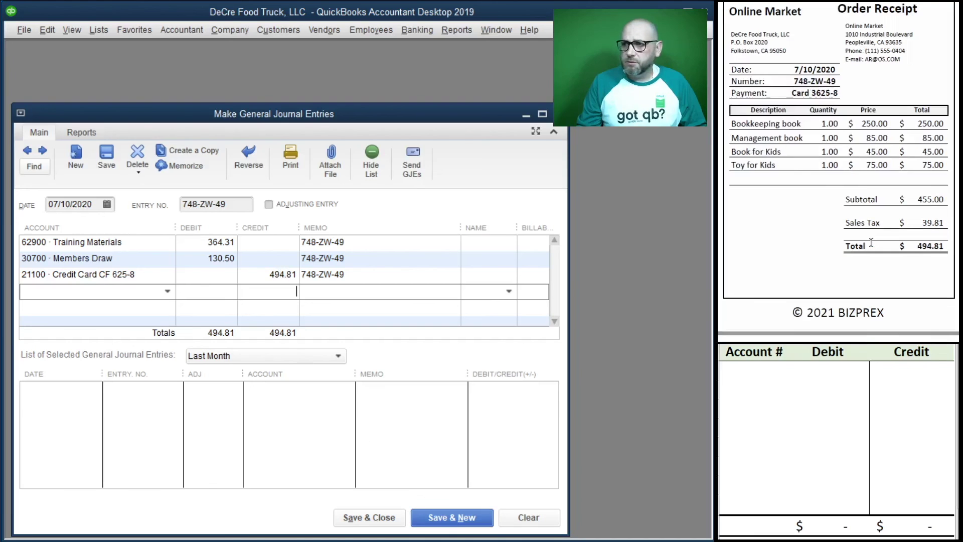
click(450, 514)
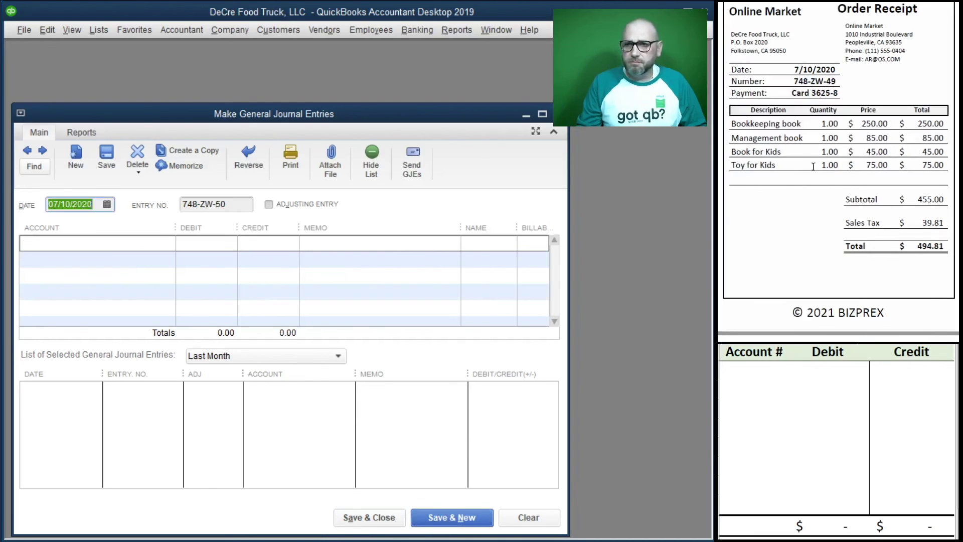
- Bring up the CreditFirst transaction receipt and set the new entry's date to 07/15/2020 and its number to 214011
scroll(775, 179, down, 3)
scroll(776, 180, down, 5)
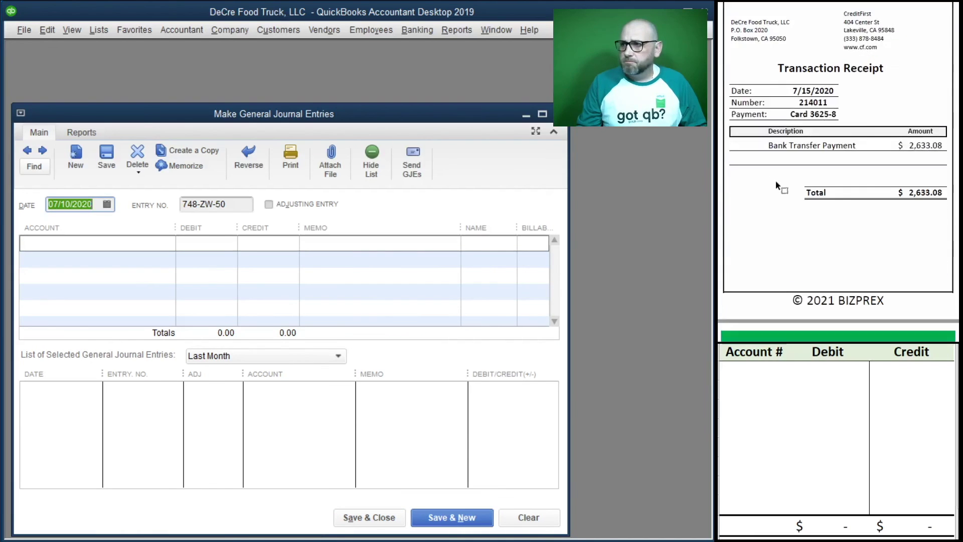
scroll(777, 182, up, 1)
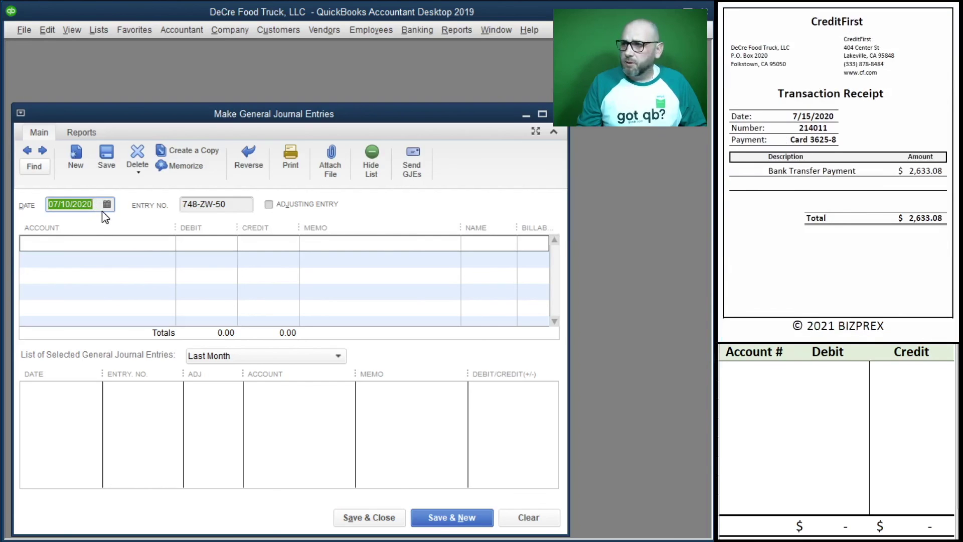
text(7/15/202)
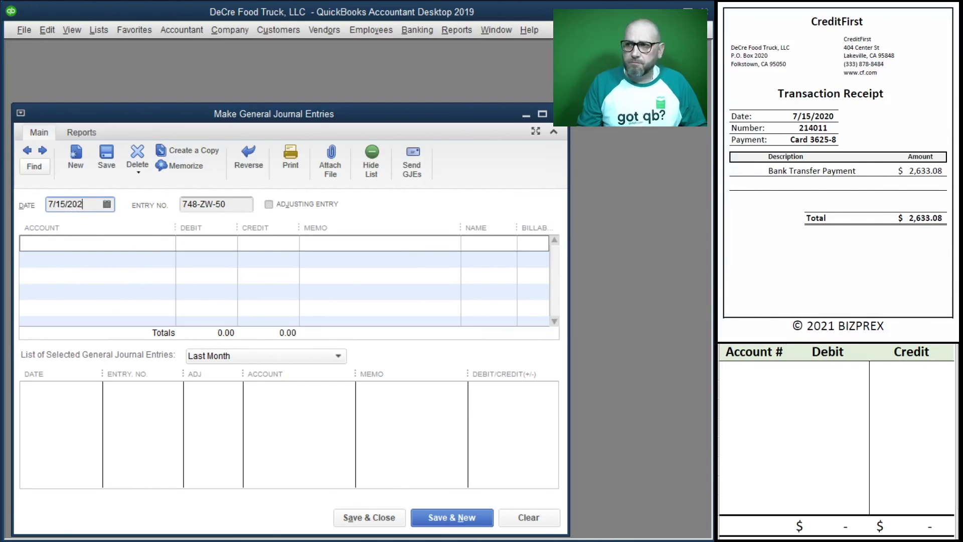
text(0)
key(Tab)
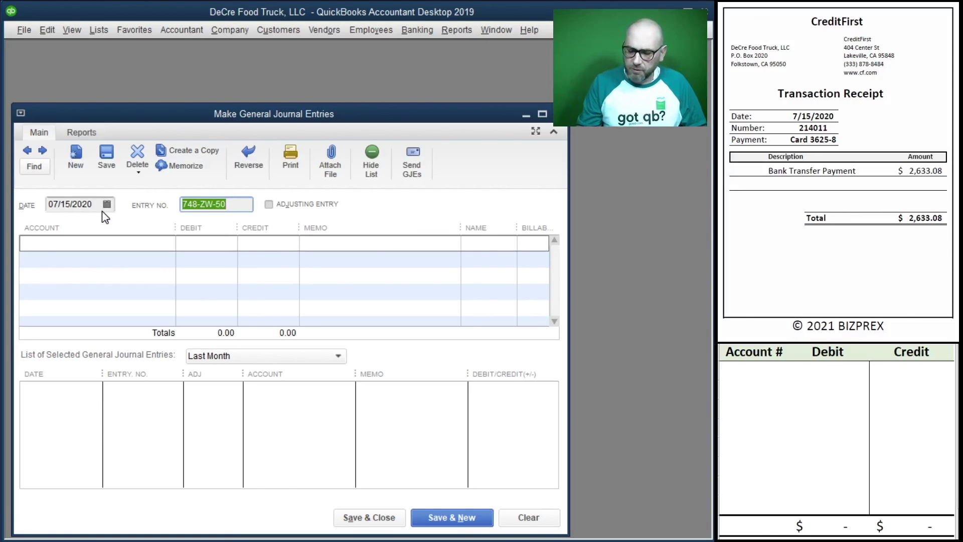
text(214011)
key(Tab)
key(Tab)
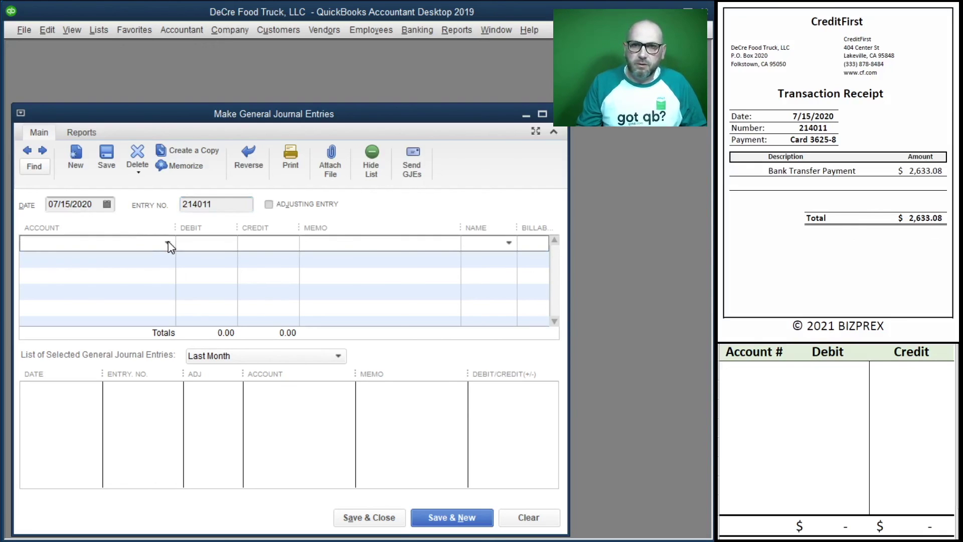
- Debit the 21100 Credit Card account 2,633.08 on the first line with the entry number 214011 as memo
click(167, 242)
click(139, 379)
key(Tab)
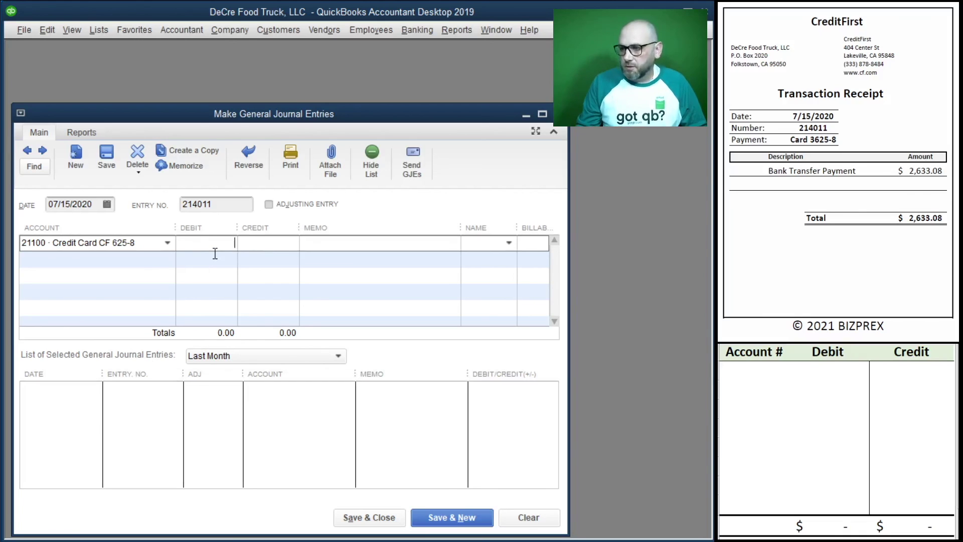
text(2,633.08)
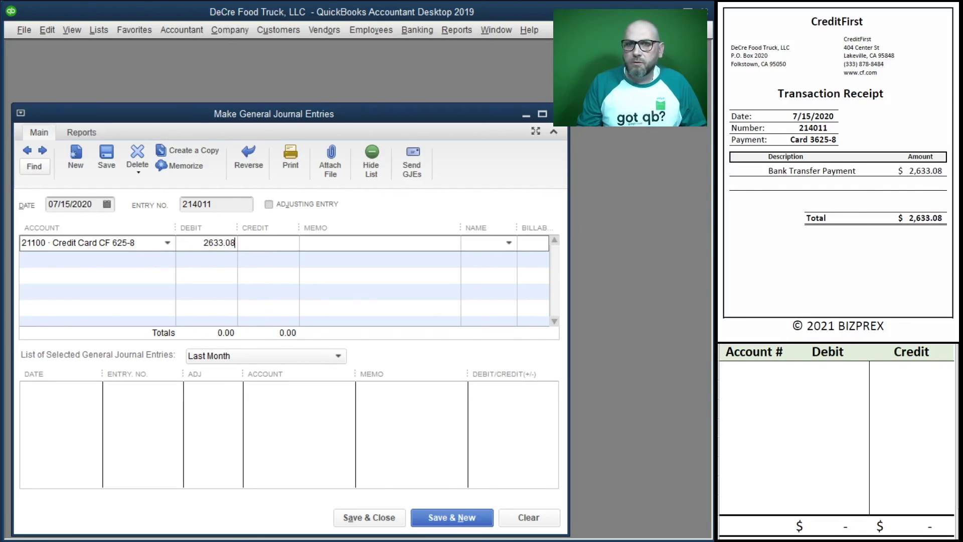
key(Tab)
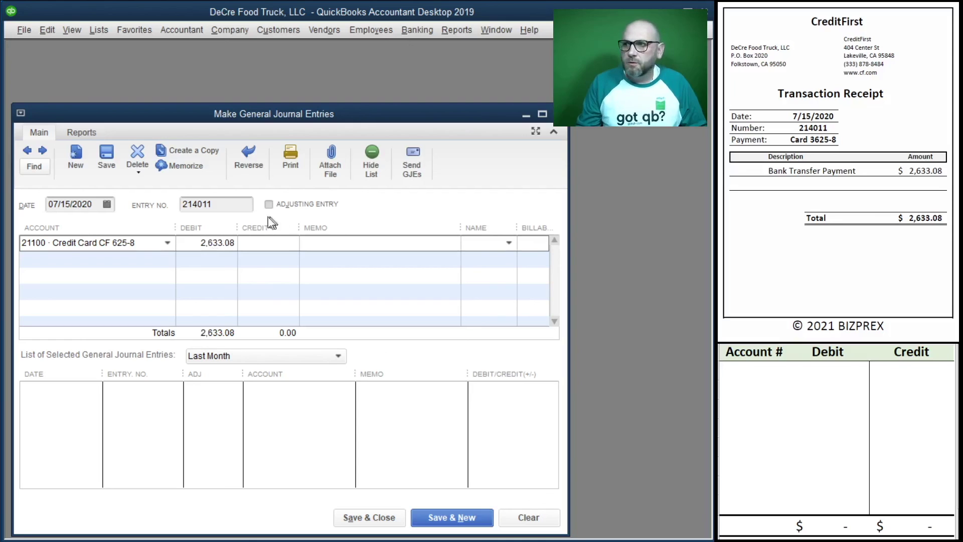
click(231, 203)
key(ctrl+c)
click(340, 245)
key(ctrl+v)
- Credit the 11100 Bank Account 2,633.08 on the second line, then save the entry and close the journal window
click(86, 259)
click(168, 258)
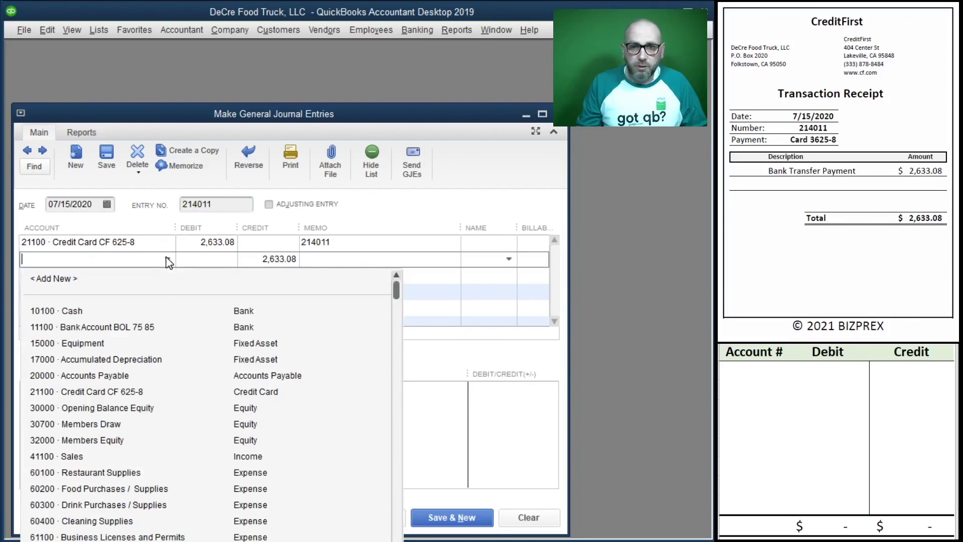
click(125, 325)
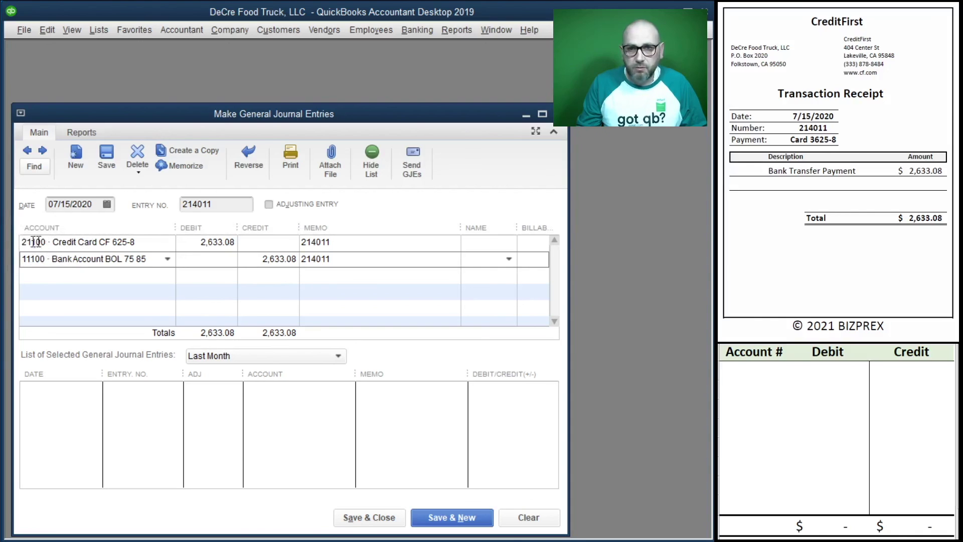
click(371, 517)
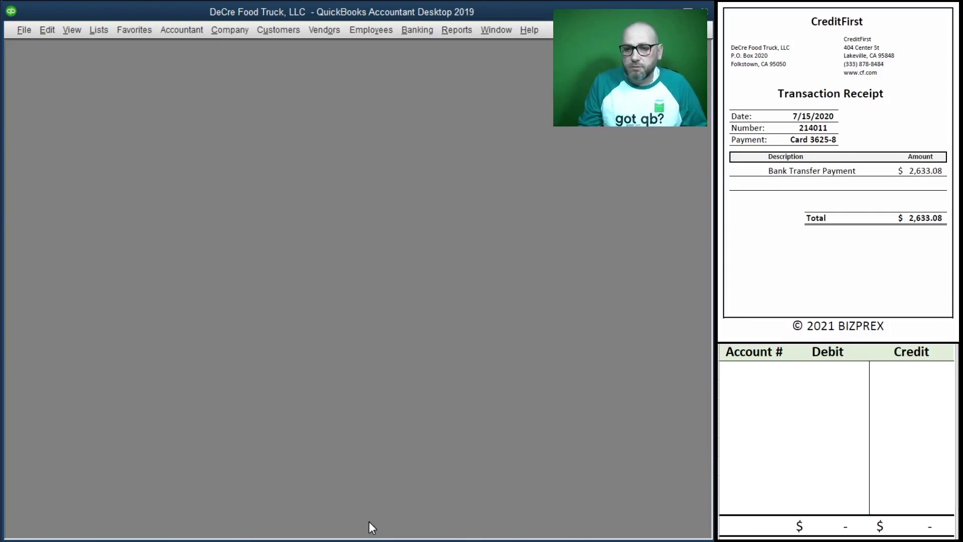